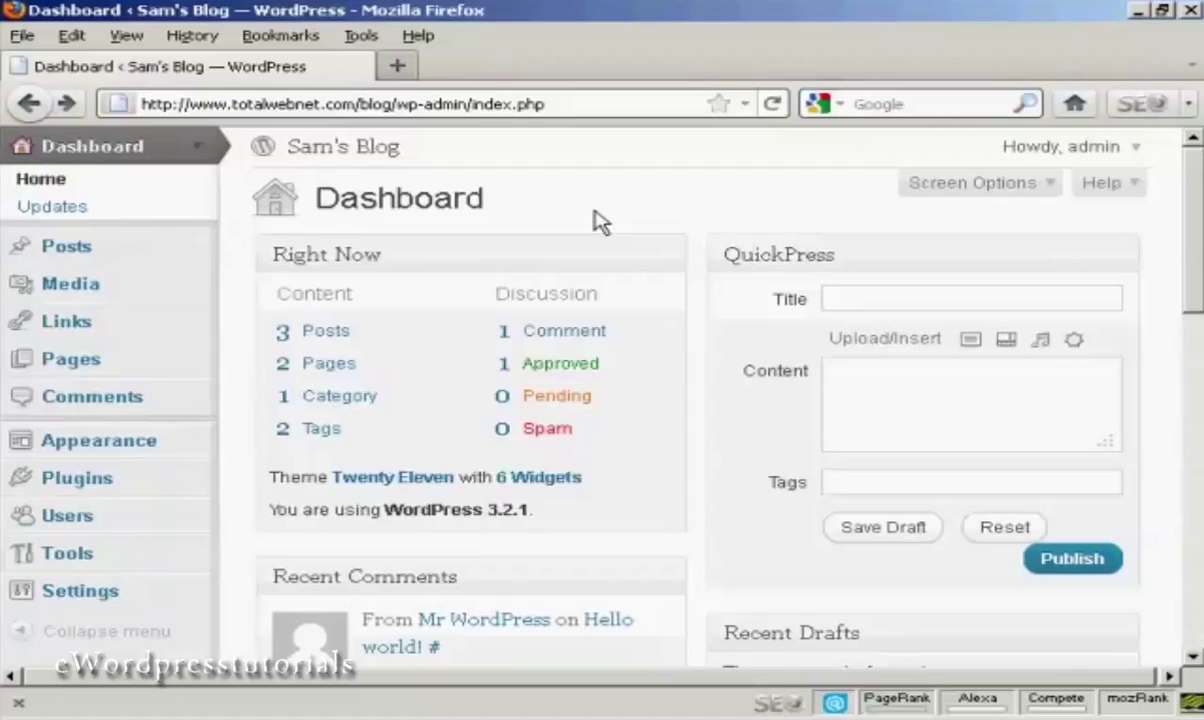
- Go to All Posts, then start a new post in the Add New Post editor
{"action": "left_click", "coordinate": [72, 256]}
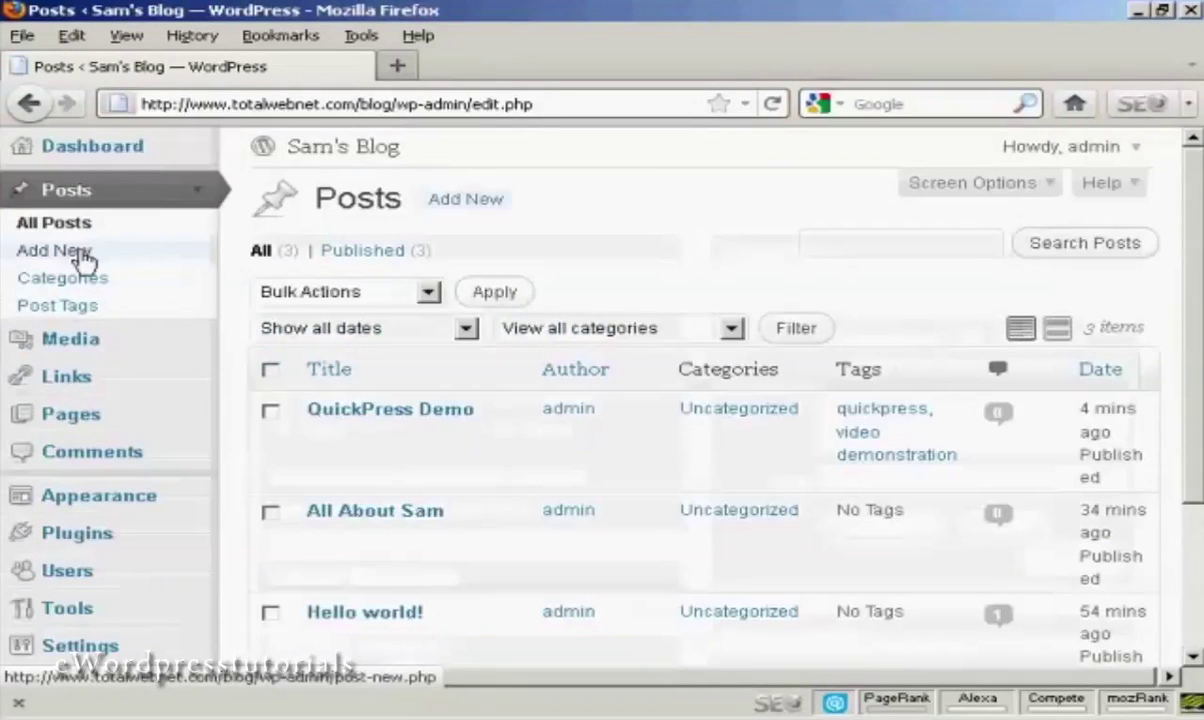
{"action": "left_click", "coordinate": [84, 258]}
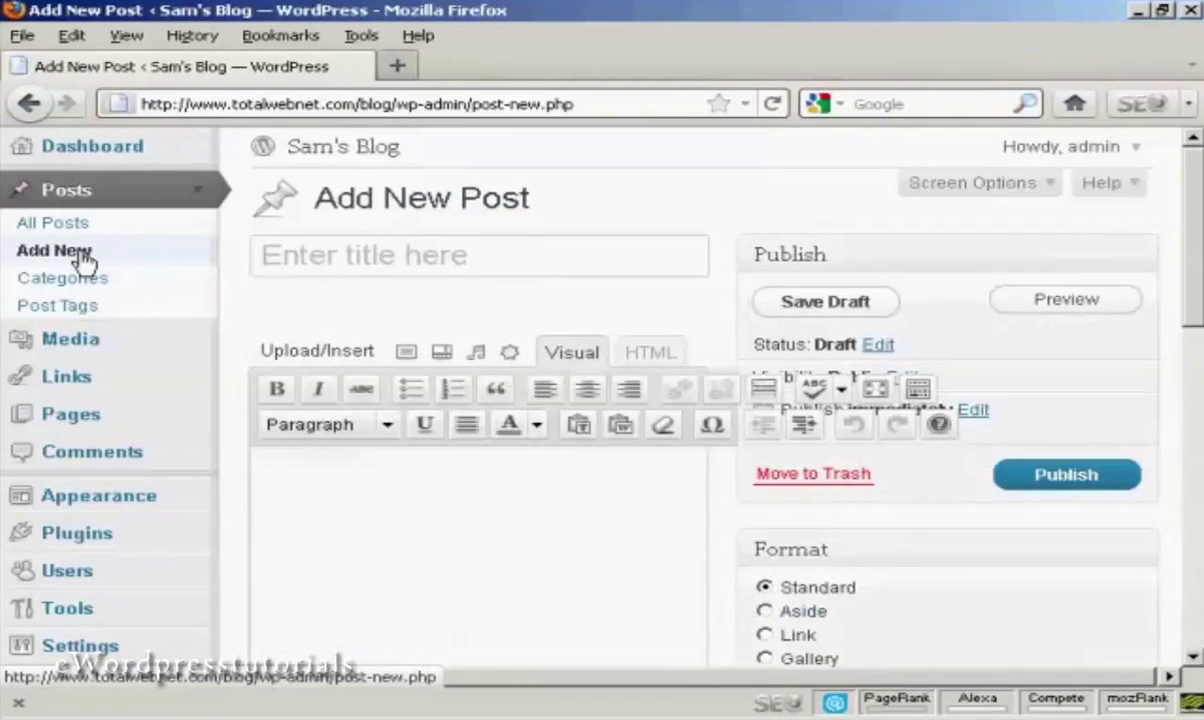
- Title the post 'Blue Fish' and write 'This is a fish I caught on holiday' in the body
{"action": "type", "text": "Bl"}
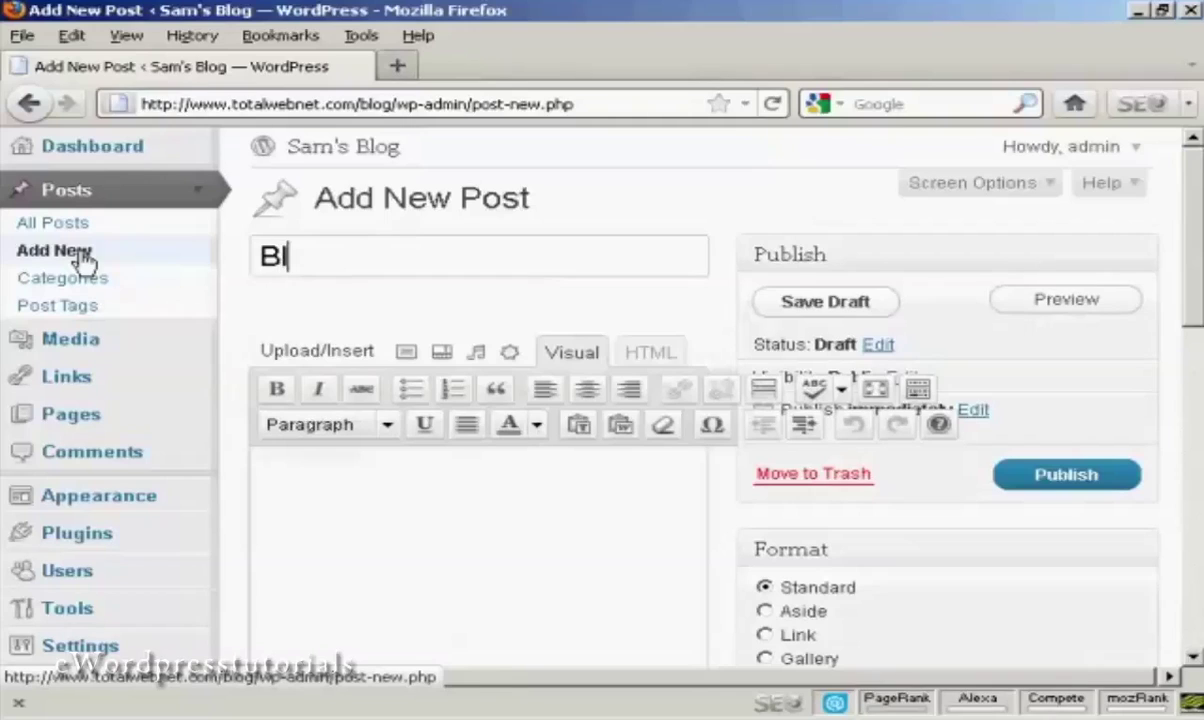
{"action": "type", "text": "ue Fish"}
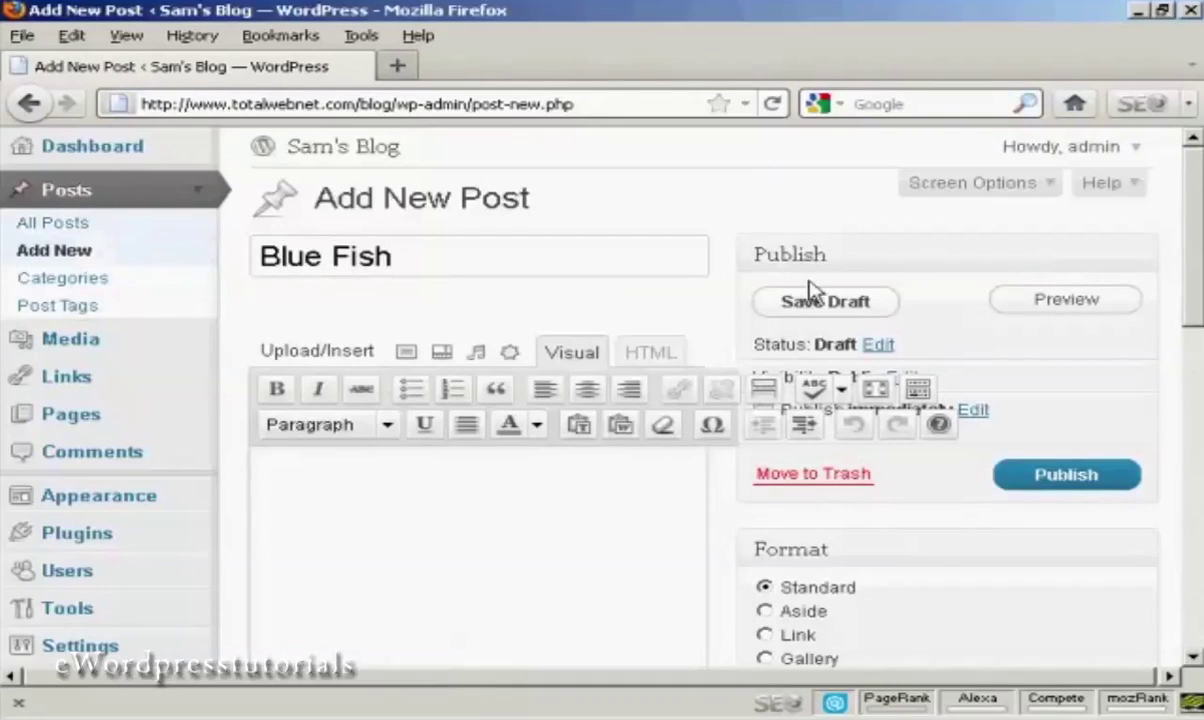
{"action": "left_click_drag", "start_coordinate": [1190, 228], "coordinate": [1190, 266]}
{"action": "left_click", "coordinate": [282, 308]}
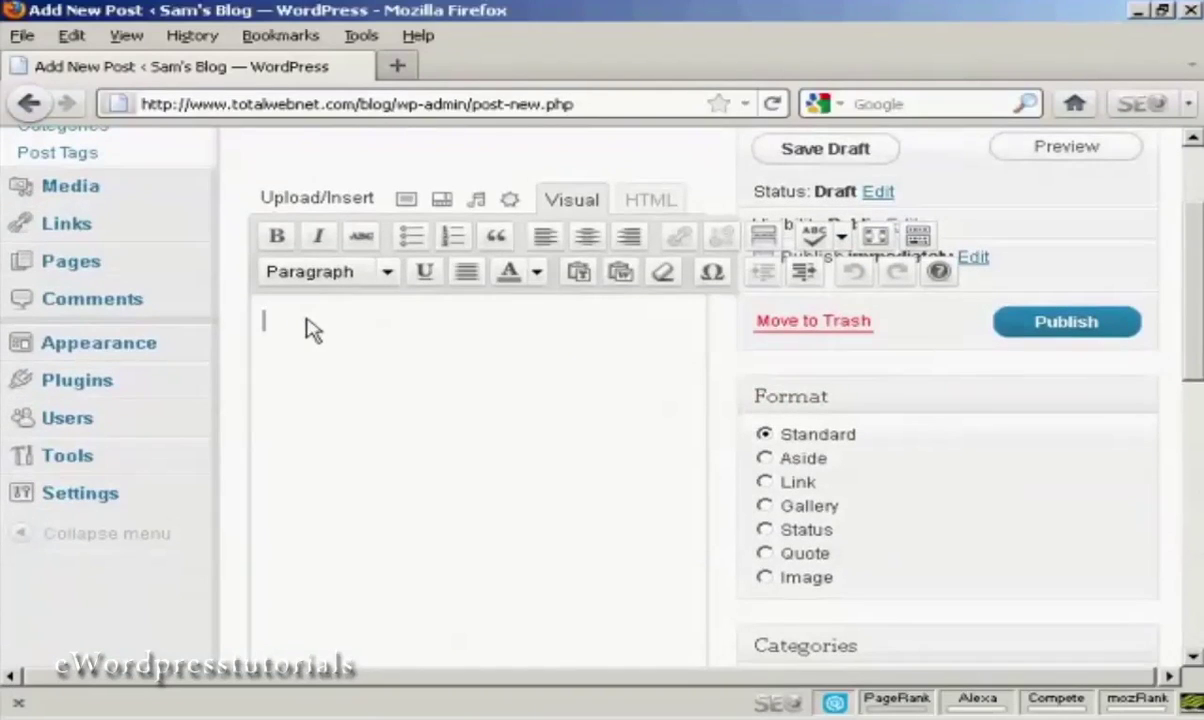
{"action": "type", "text": "This"}
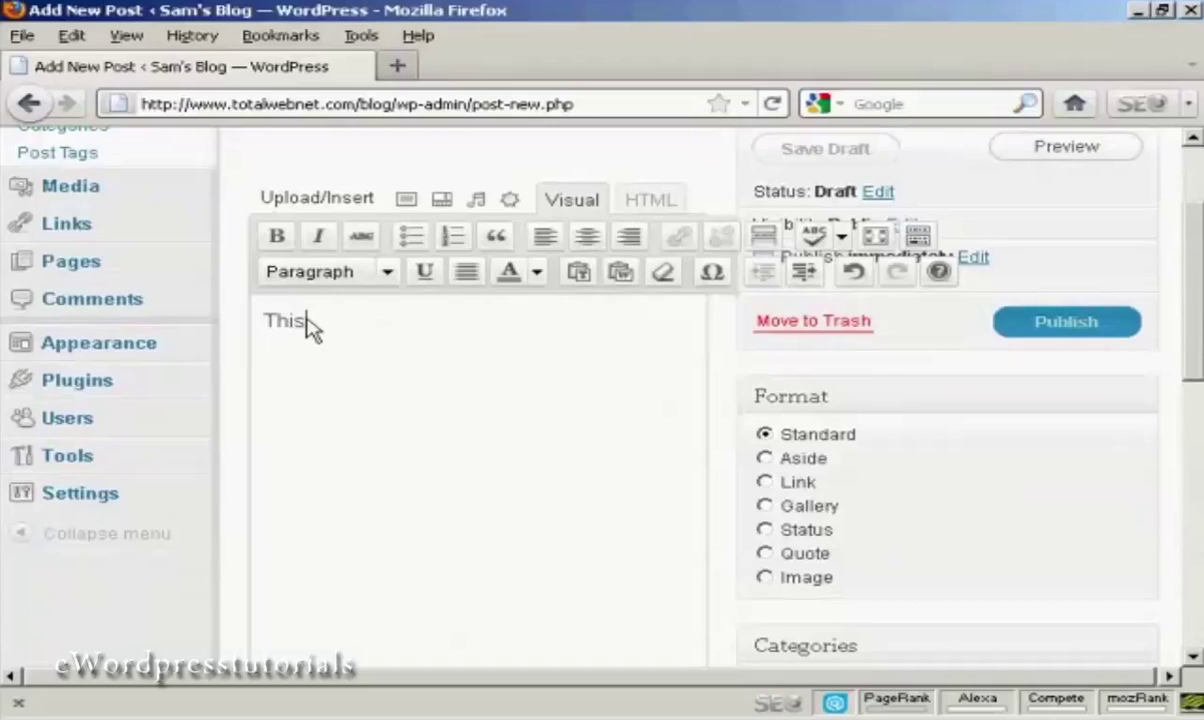
{"action": "type", "text": " is a"}
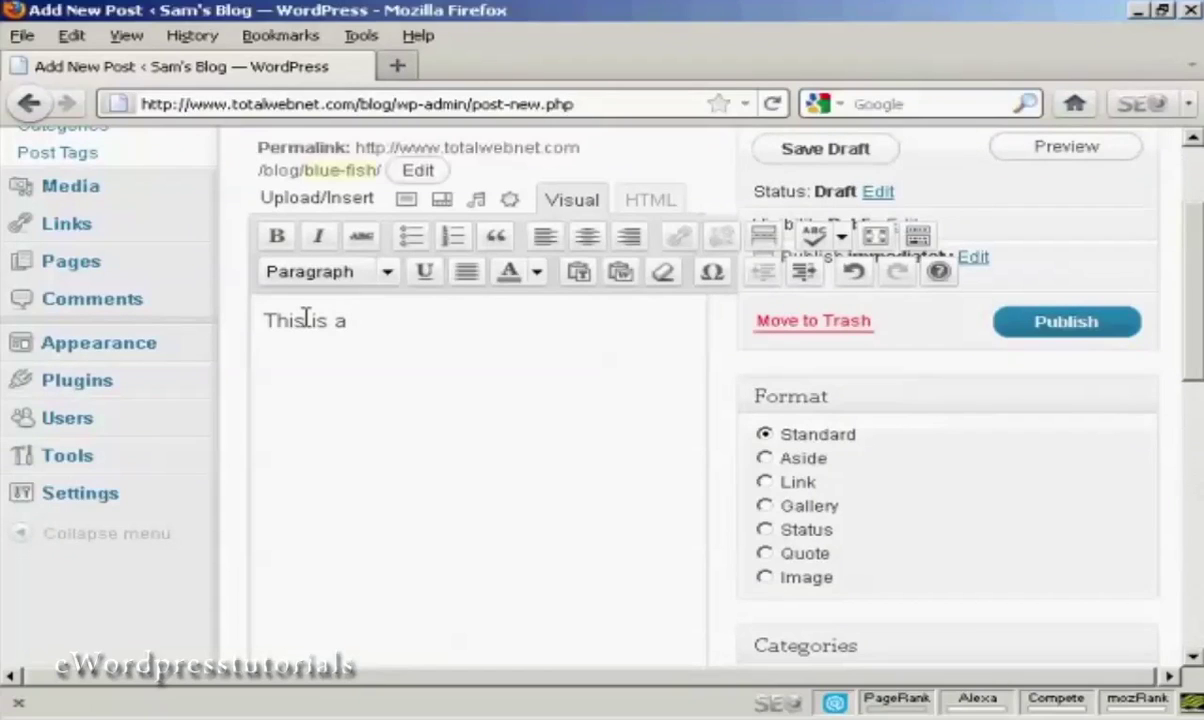
{"action": "type", "text": " fish I cau"}
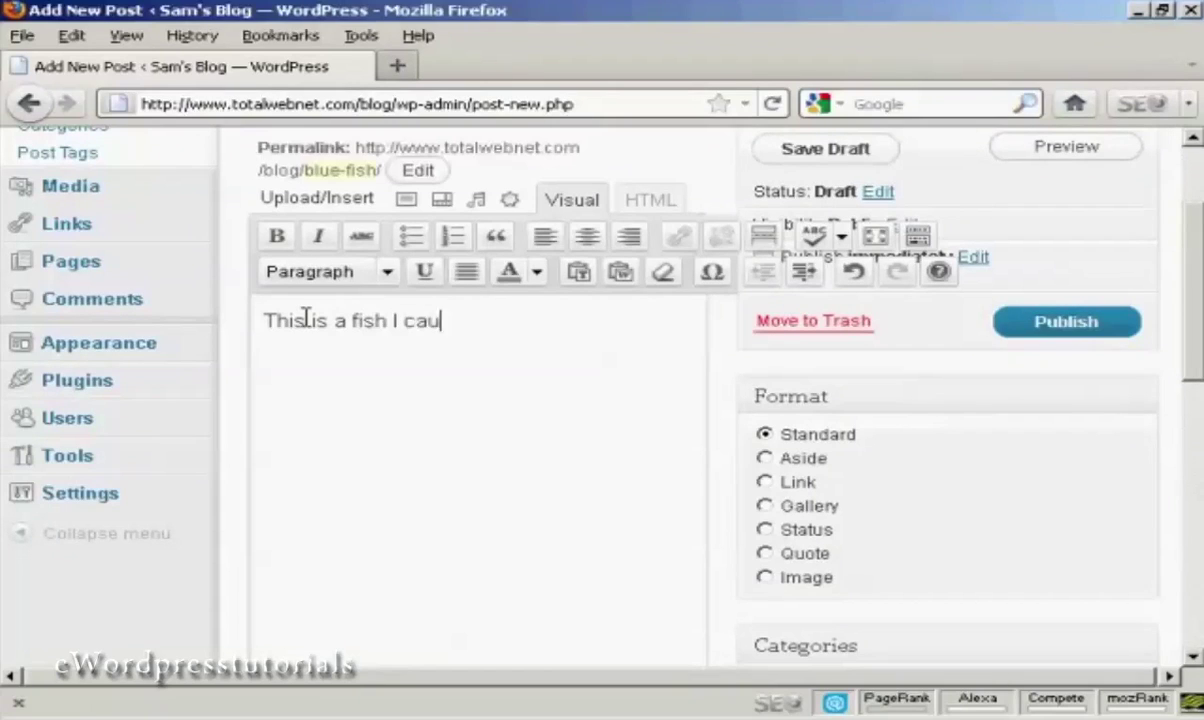
{"action": "type", "text": "ght on h"}
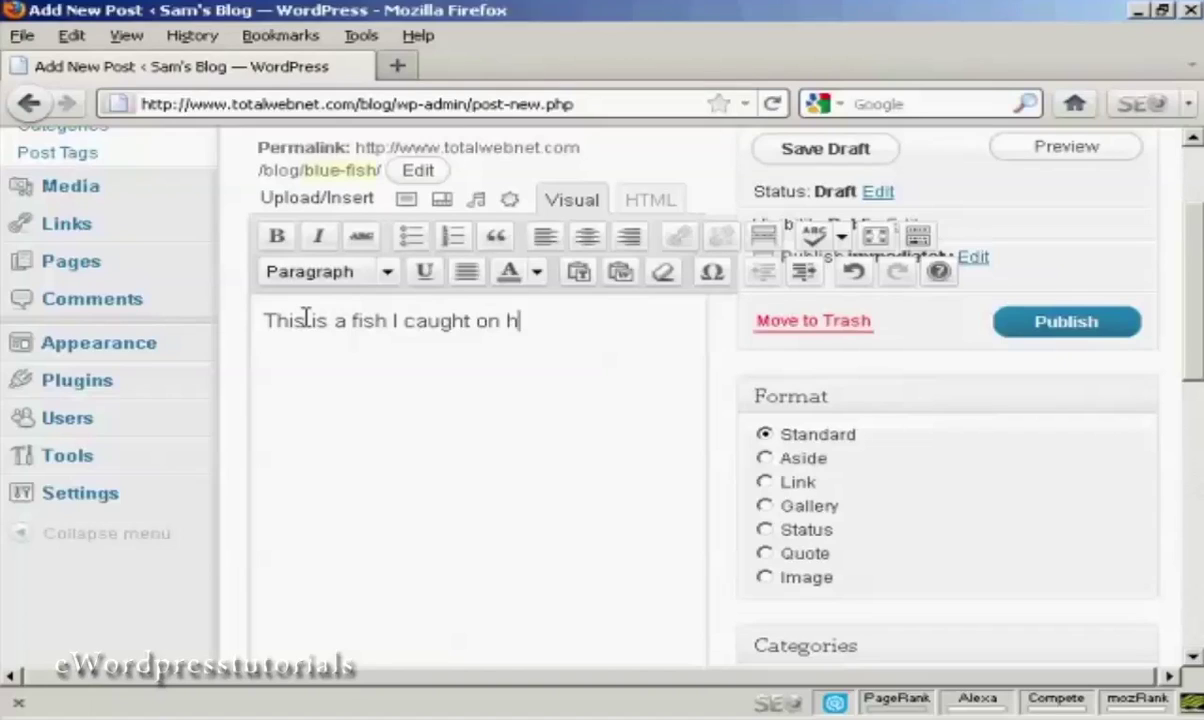
{"action": "type", "text": "oliday"}
{"action": "key", "text": "Return"}
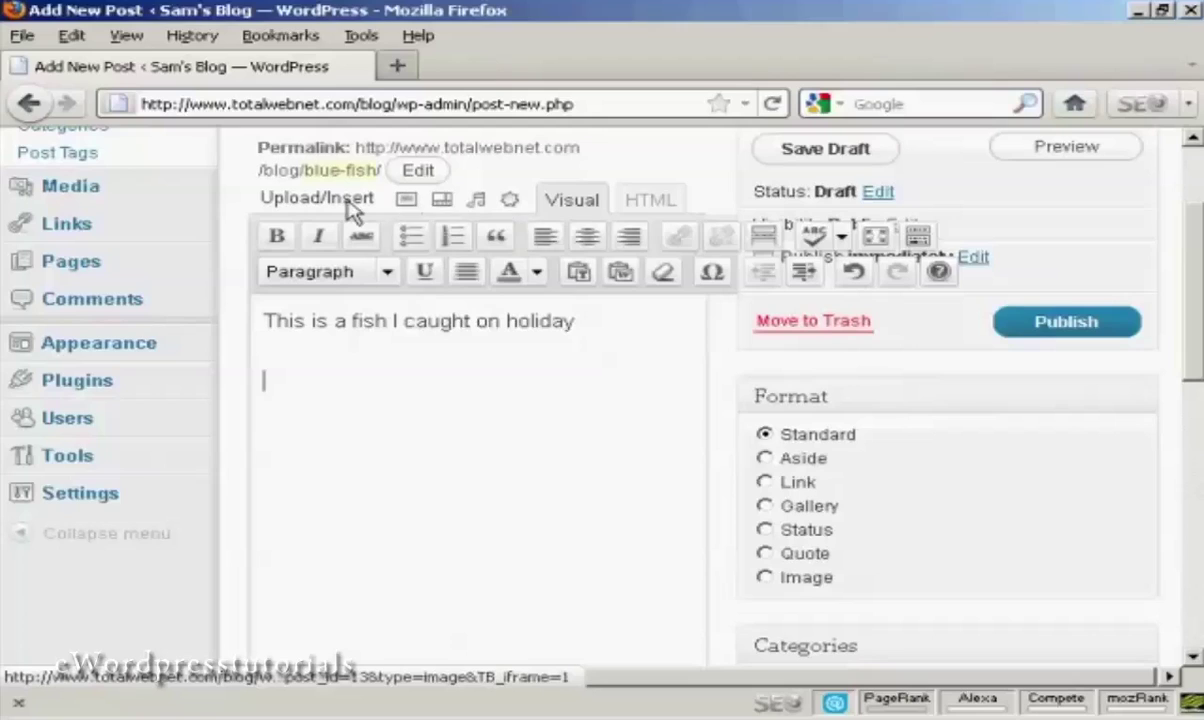
- In Add an Image, look through From URL and Media Library, then return to From Computer
{"action": "left_click", "coordinate": [408, 202]}
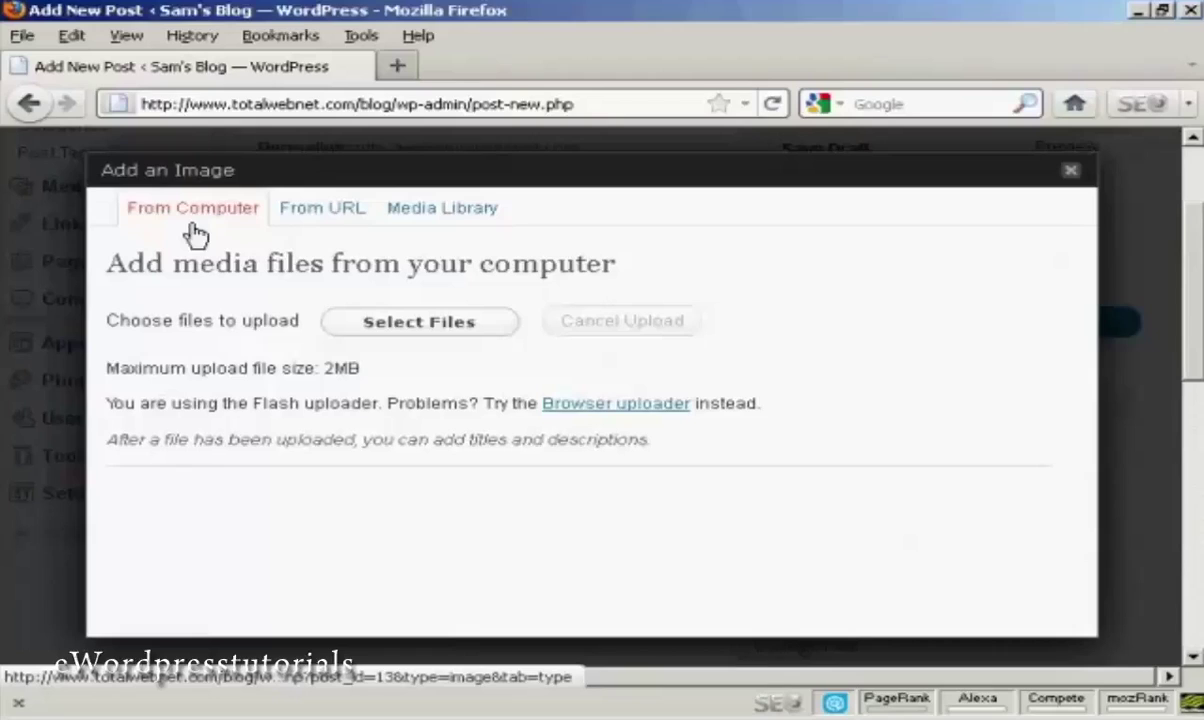
{"action": "left_click", "coordinate": [345, 215]}
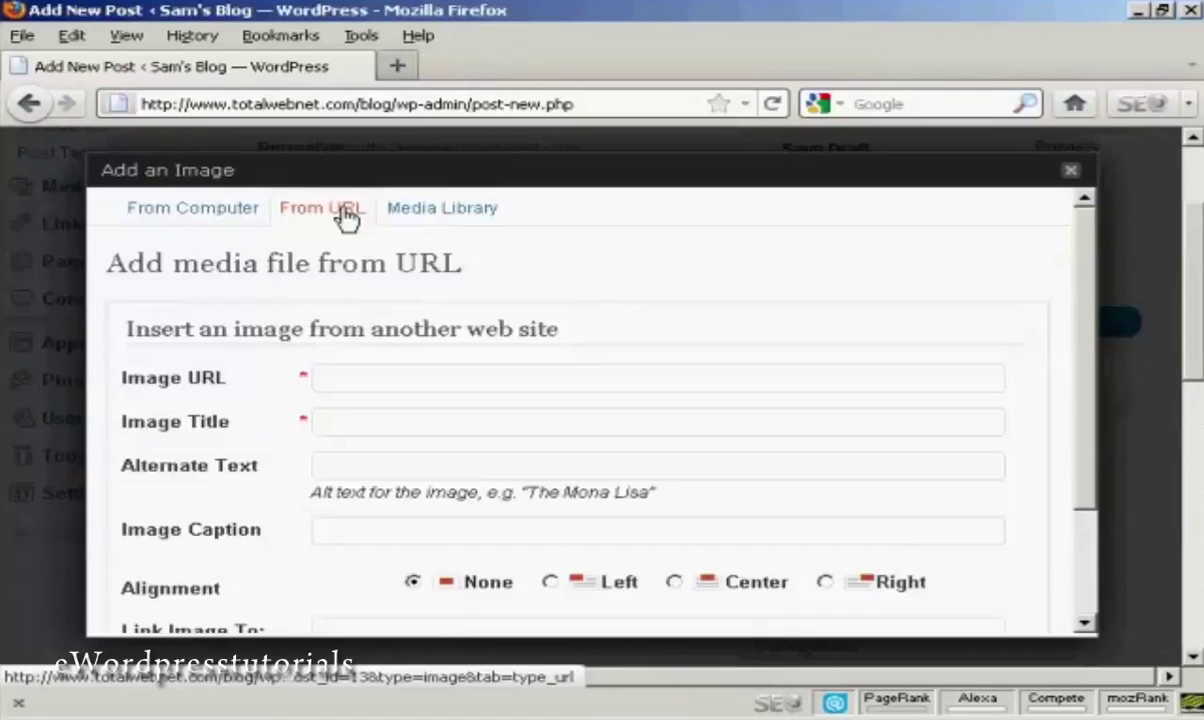
{"action": "left_click", "coordinate": [476, 219]}
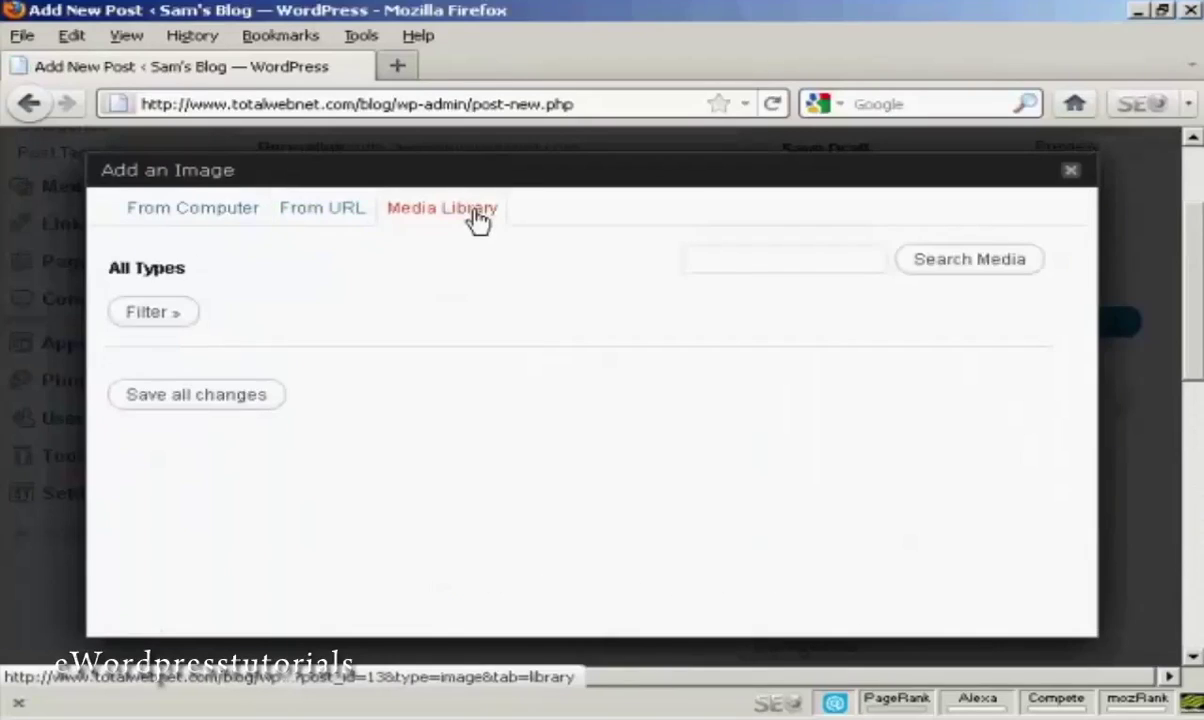
{"action": "left_click", "coordinate": [212, 219]}
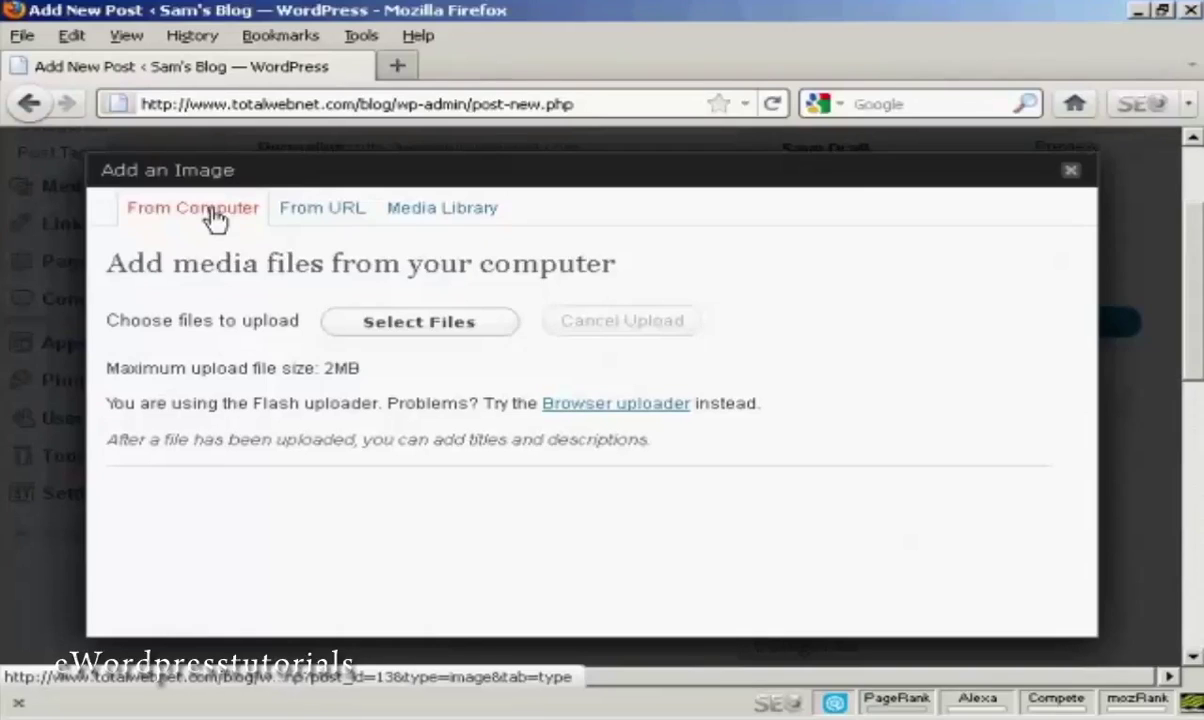
- Upload blue_fish.jpg from the Pictures folder
{"action": "left_click", "coordinate": [443, 324]}
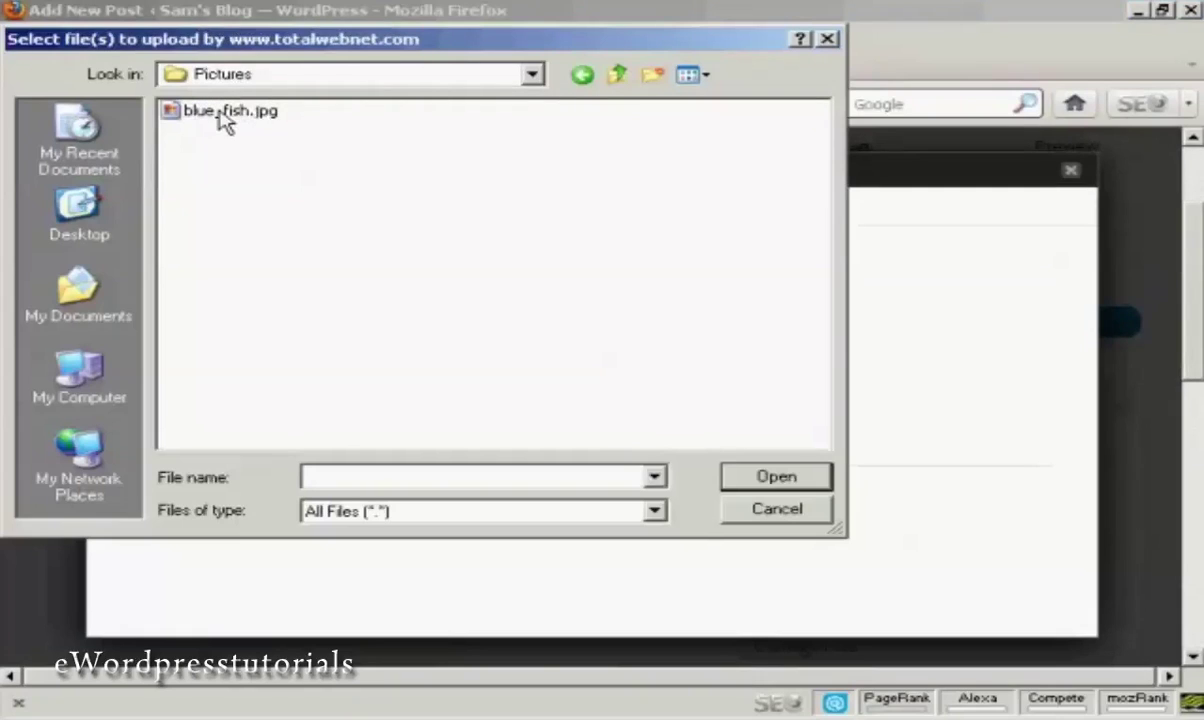
{"action": "left_click", "coordinate": [248, 120]}
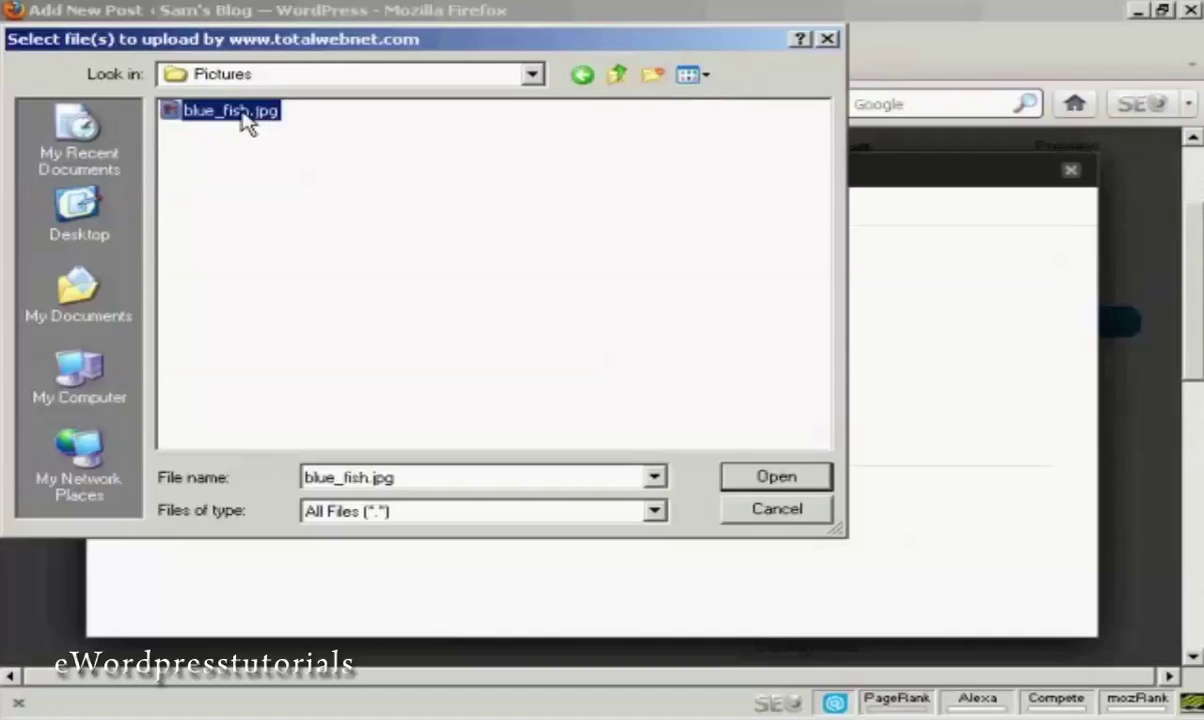
{"action": "left_click", "coordinate": [787, 478]}
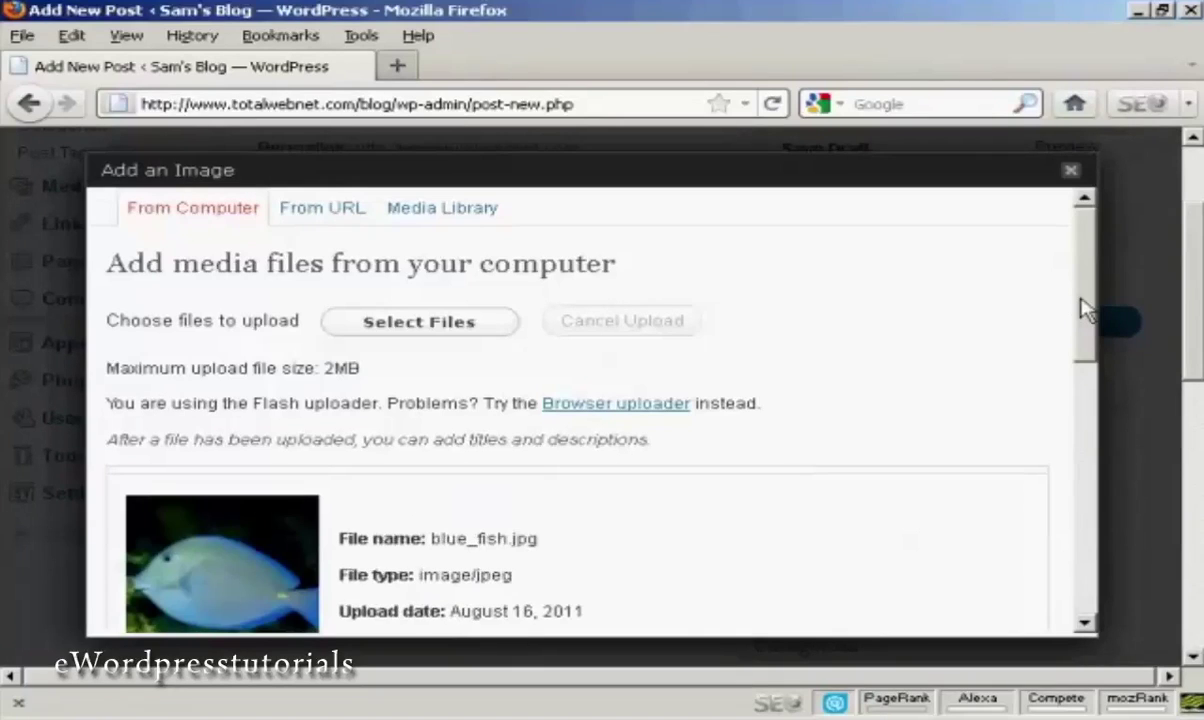
- Enter the image's alternate text 'This is a fish I caught on my holiday'
{"action": "left_click_drag", "start_coordinate": [1083, 314], "coordinate": [1087, 442]}
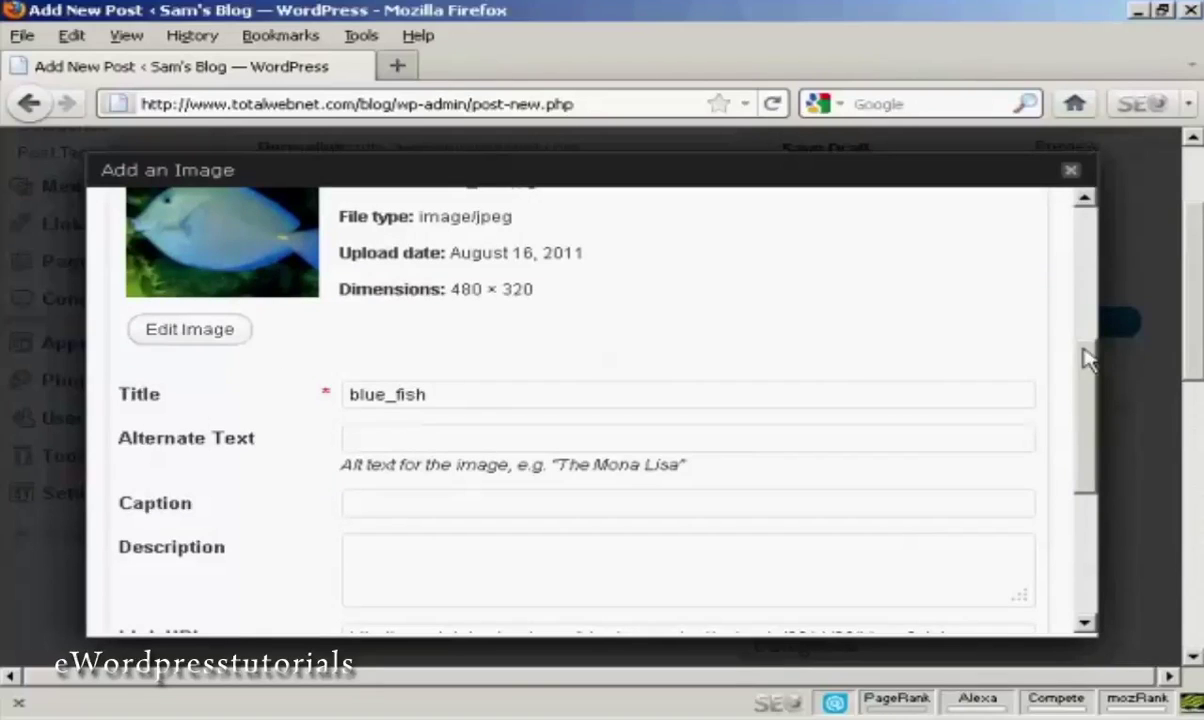
{"action": "scroll", "coordinate": [1087, 360], "scroll_direction": "up", "scroll_amount": 3}
{"action": "left_click_drag", "start_coordinate": [1087, 360], "coordinate": [1087, 418]}
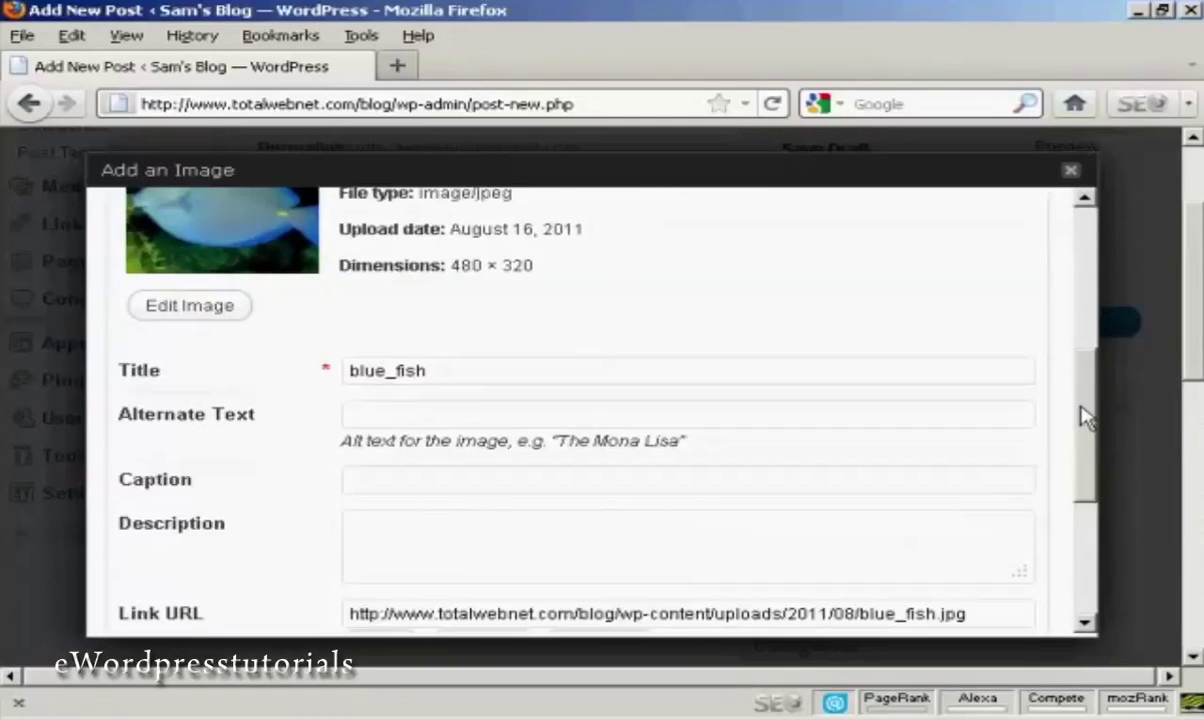
{"action": "left_click", "coordinate": [383, 409]}
{"action": "type", "text": "This is a fish l"}
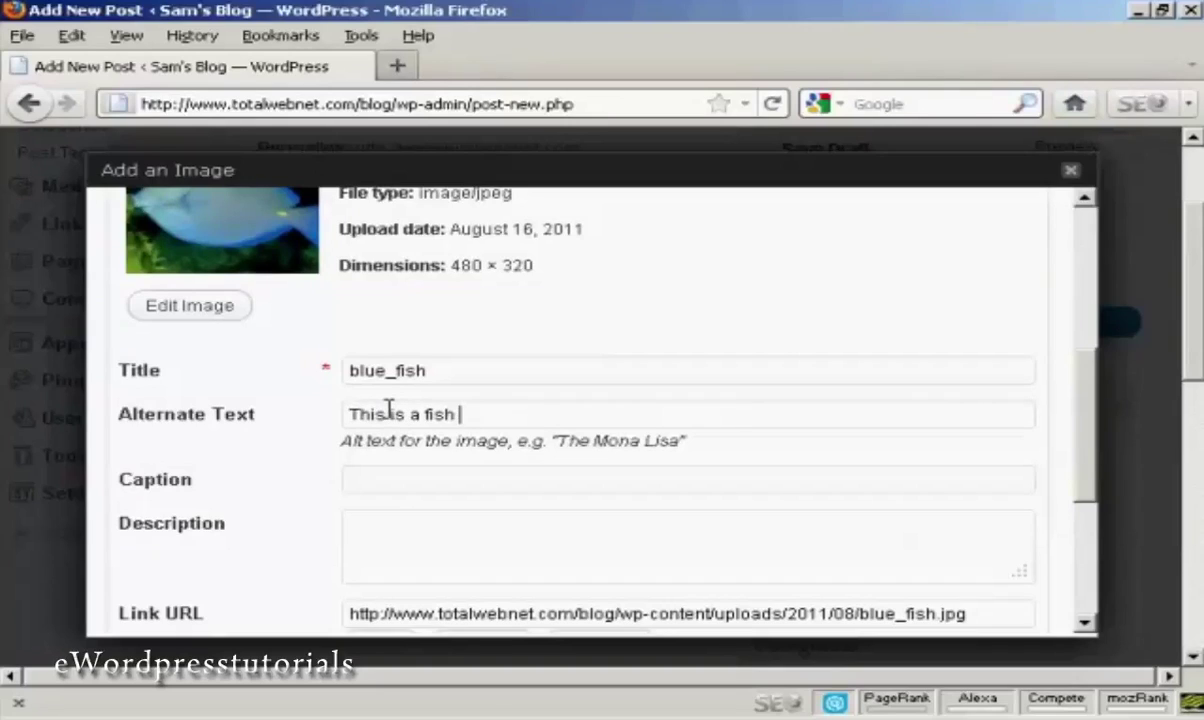
{"action": "type", "text": " caugh"}
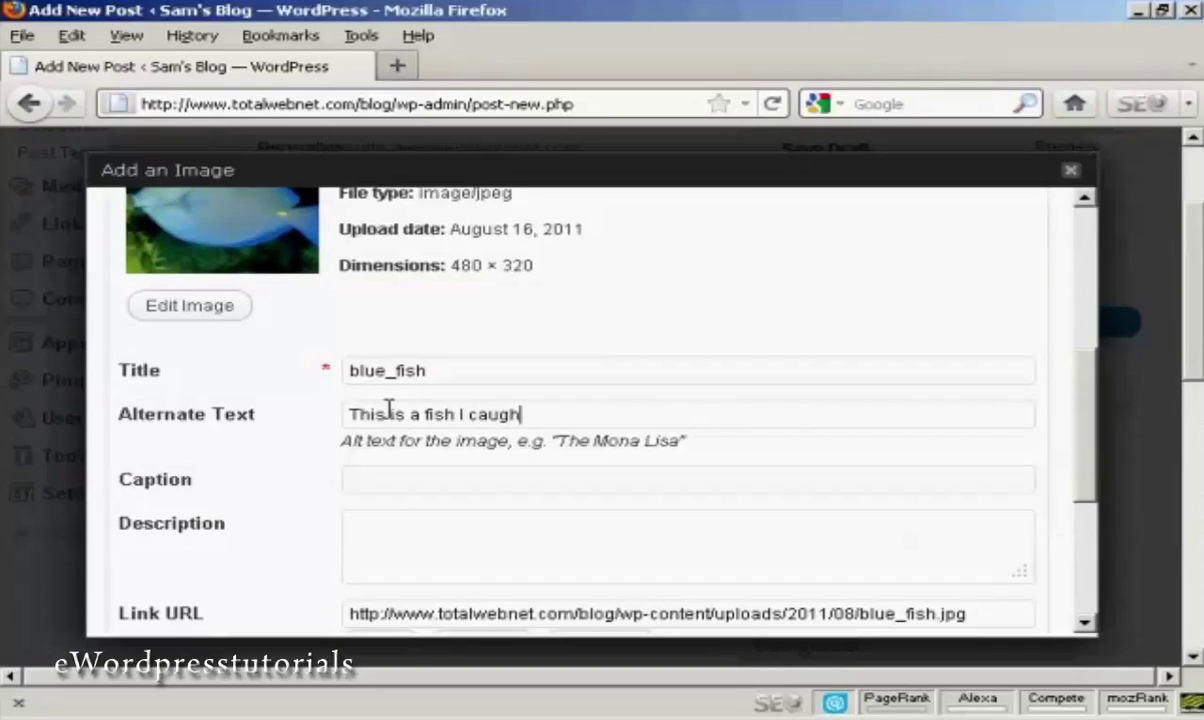
{"action": "type", "text": "t on my holiday"}
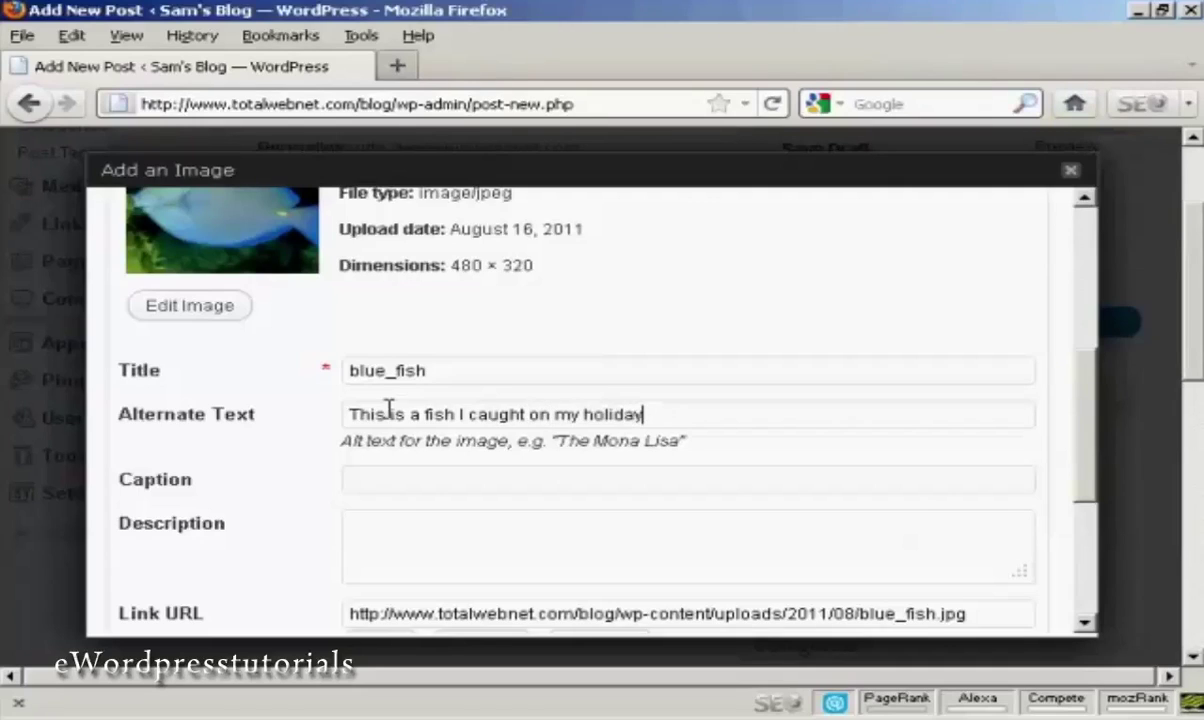
- Caption the image 'Blue Fish', correcting the initial typo
{"action": "left_click", "coordinate": [371, 479]}
{"action": "type", "text": "Blle Fish"}
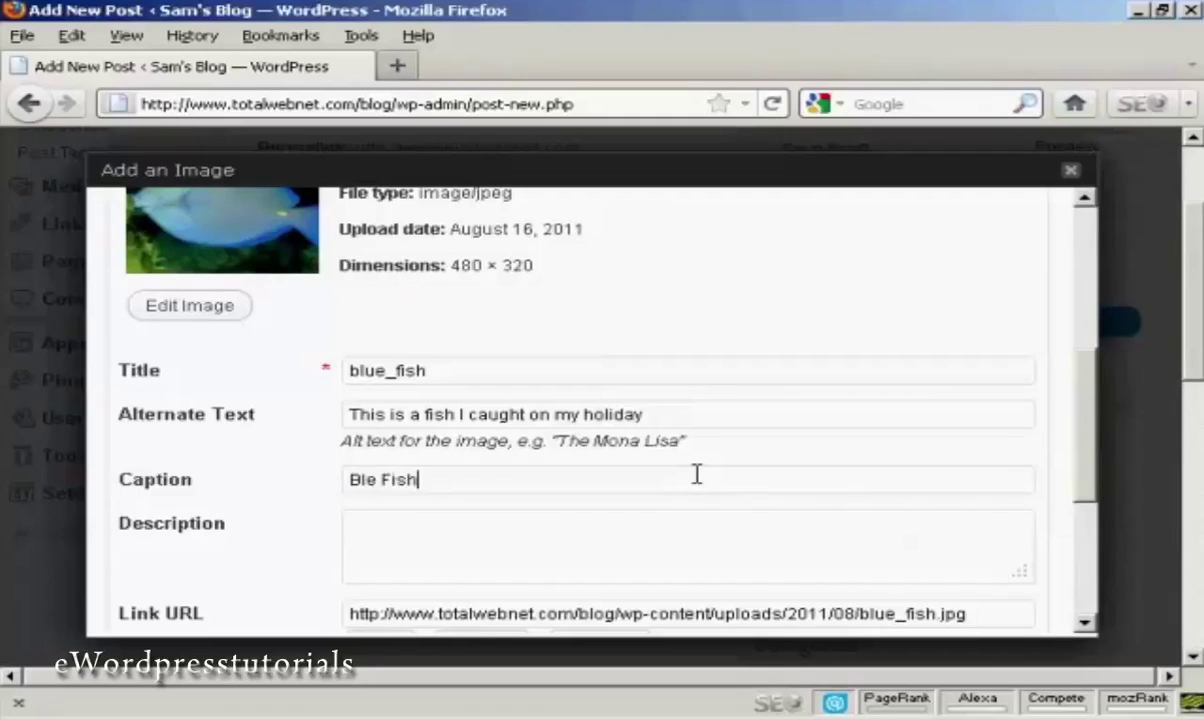
{"action": "left_click", "coordinate": [359, 480]}
{"action": "type", "text": "u"}
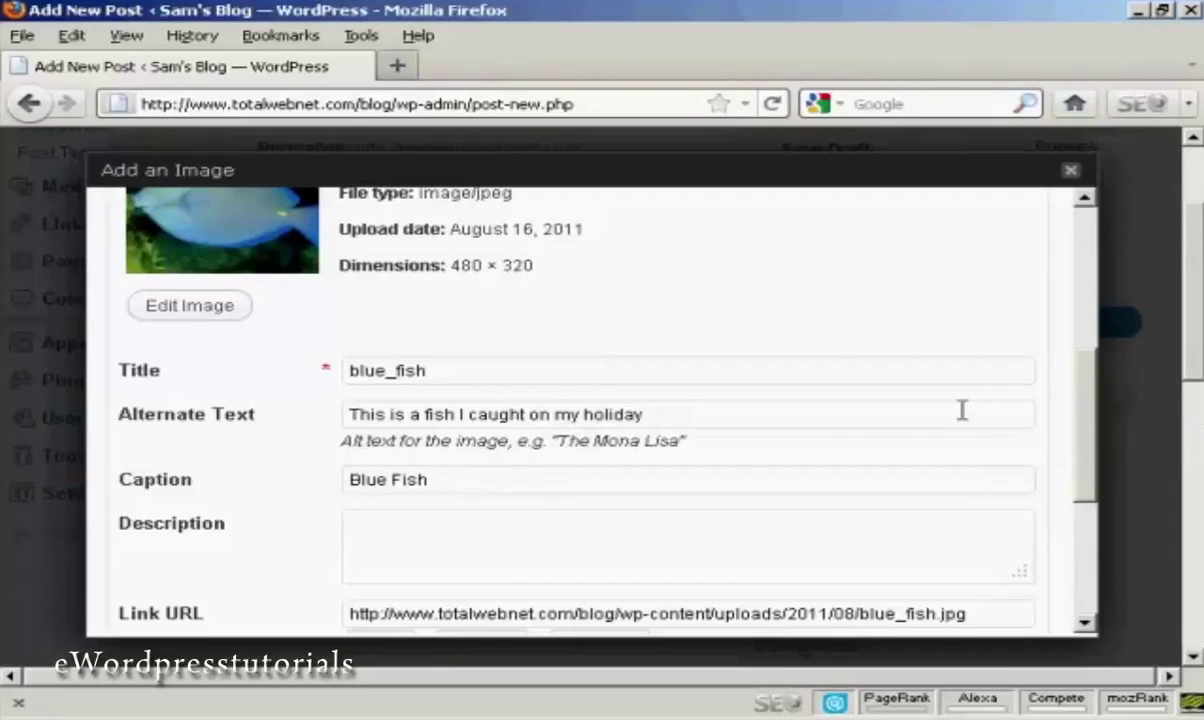
{"action": "left_click_drag", "start_coordinate": [1089, 435], "coordinate": [1094, 484]}
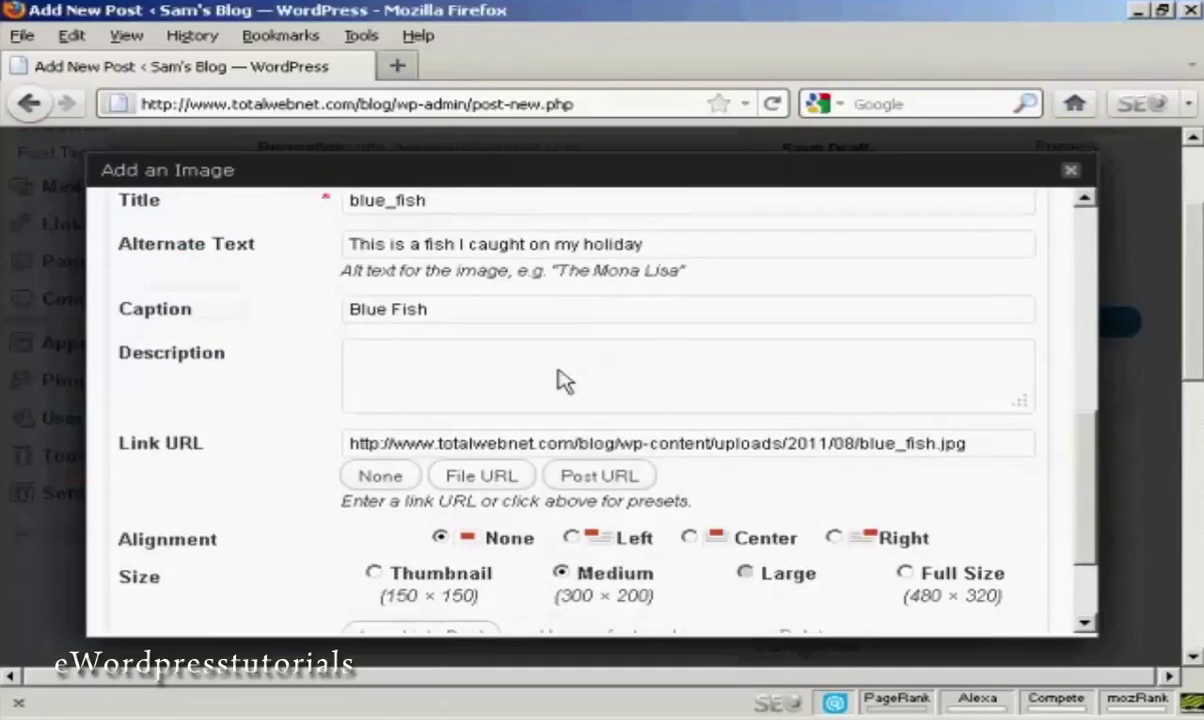
- Describe the image as 'A blue fish', align it left, and insert it into the post
{"action": "left_click", "coordinate": [350, 354]}
{"action": "type", "text": "A blue fish"}
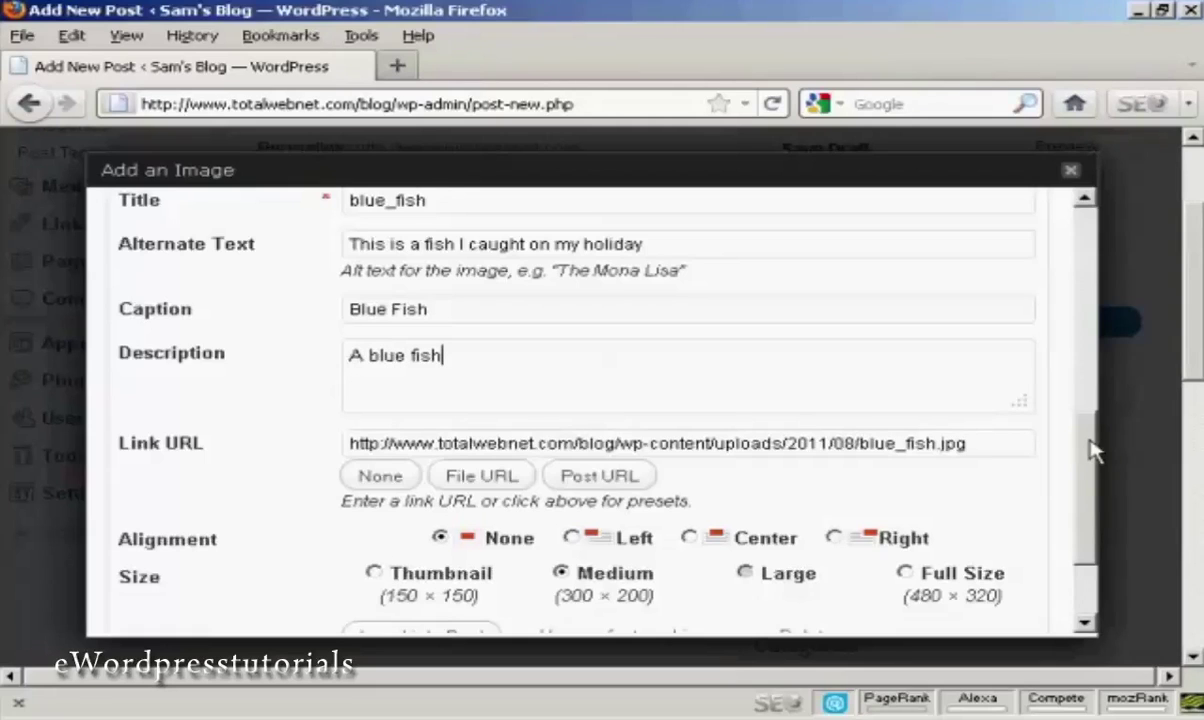
{"action": "left_click_drag", "start_coordinate": [1093, 452], "coordinate": [1092, 500]}
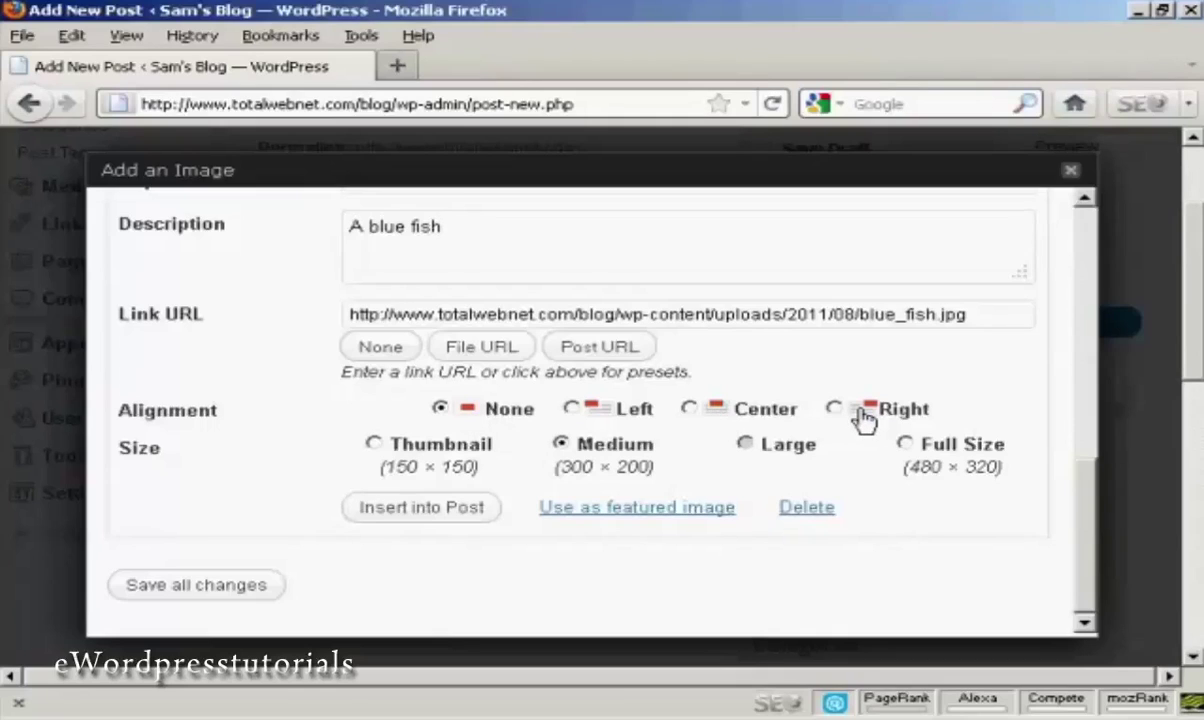
{"action": "left_click", "coordinate": [574, 411]}
{"action": "left_click", "coordinate": [428, 510]}
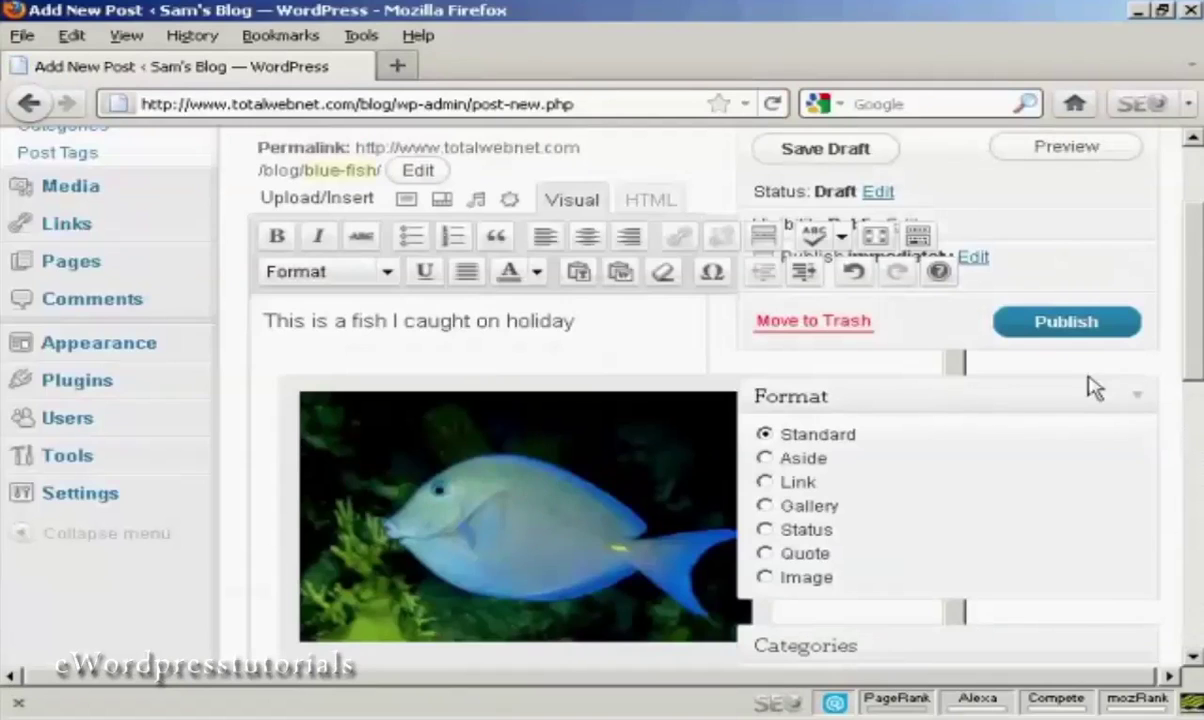
- Set the post format to Quote and preview the draft in a new tab
{"action": "left_click_drag", "start_coordinate": [1190, 280], "coordinate": [1192, 337]}
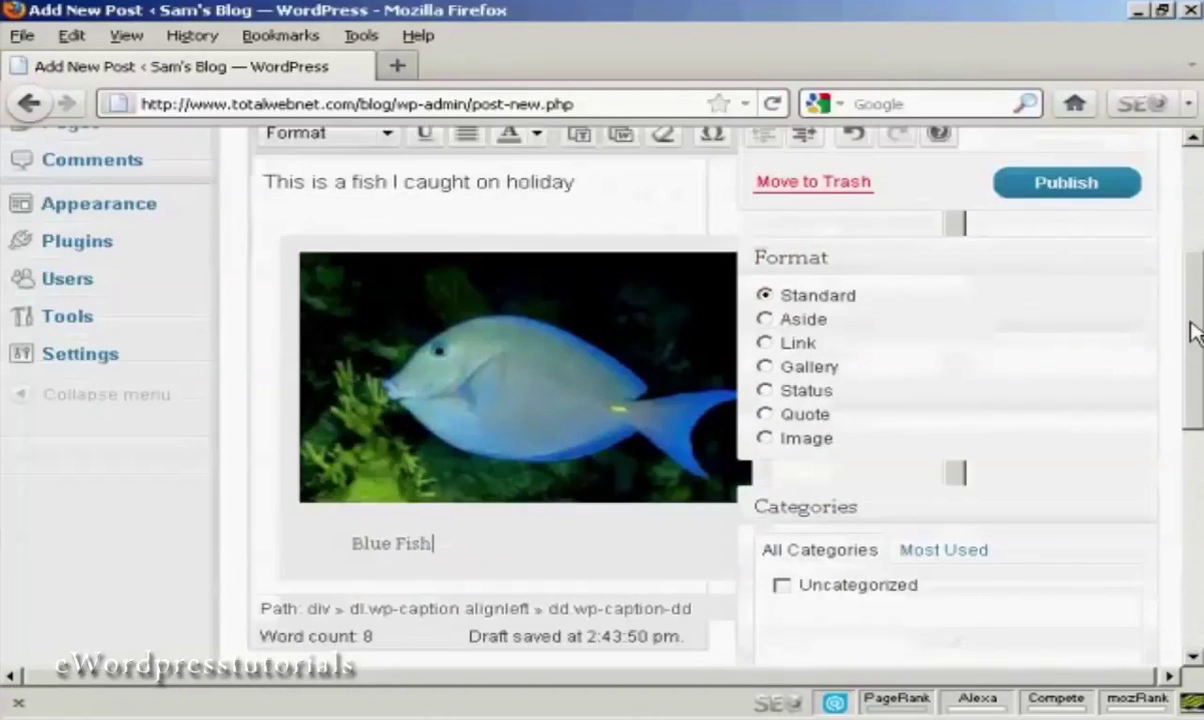
{"action": "scroll", "coordinate": [1195, 355], "scroll_direction": "down", "scroll_amount": 1}
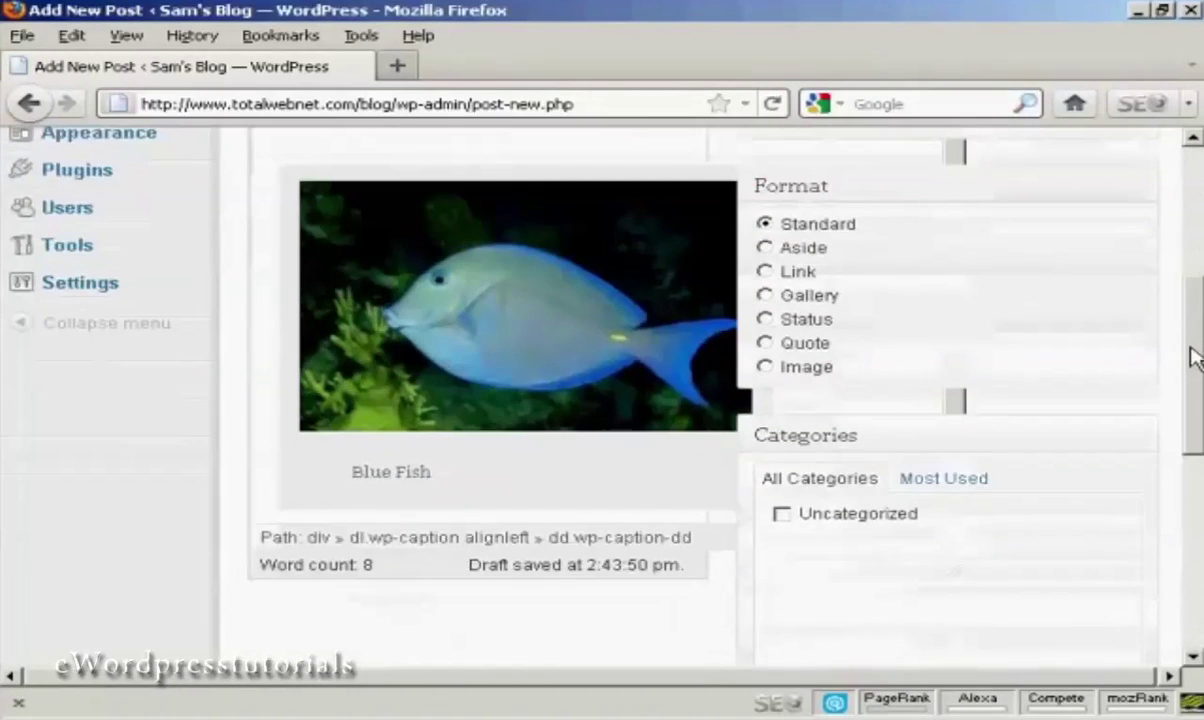
{"action": "scroll", "coordinate": [1192, 300], "scroll_direction": "up", "scroll_amount": 2}
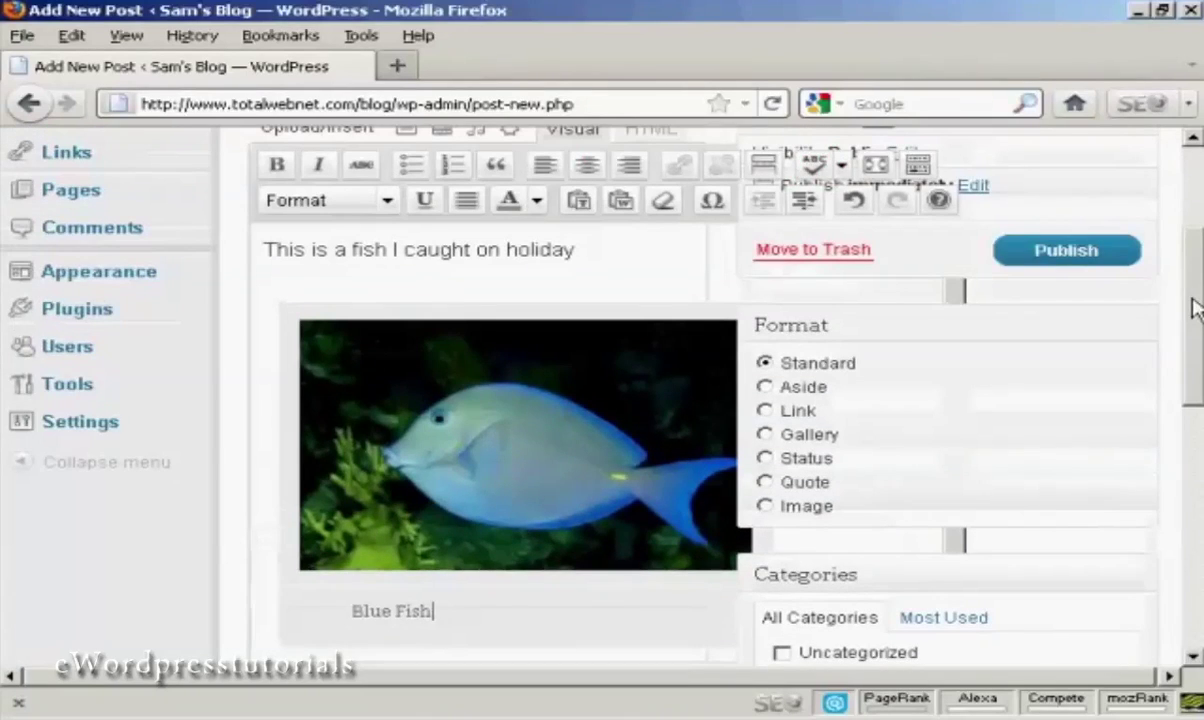
{"action": "left_click", "coordinate": [766, 482]}
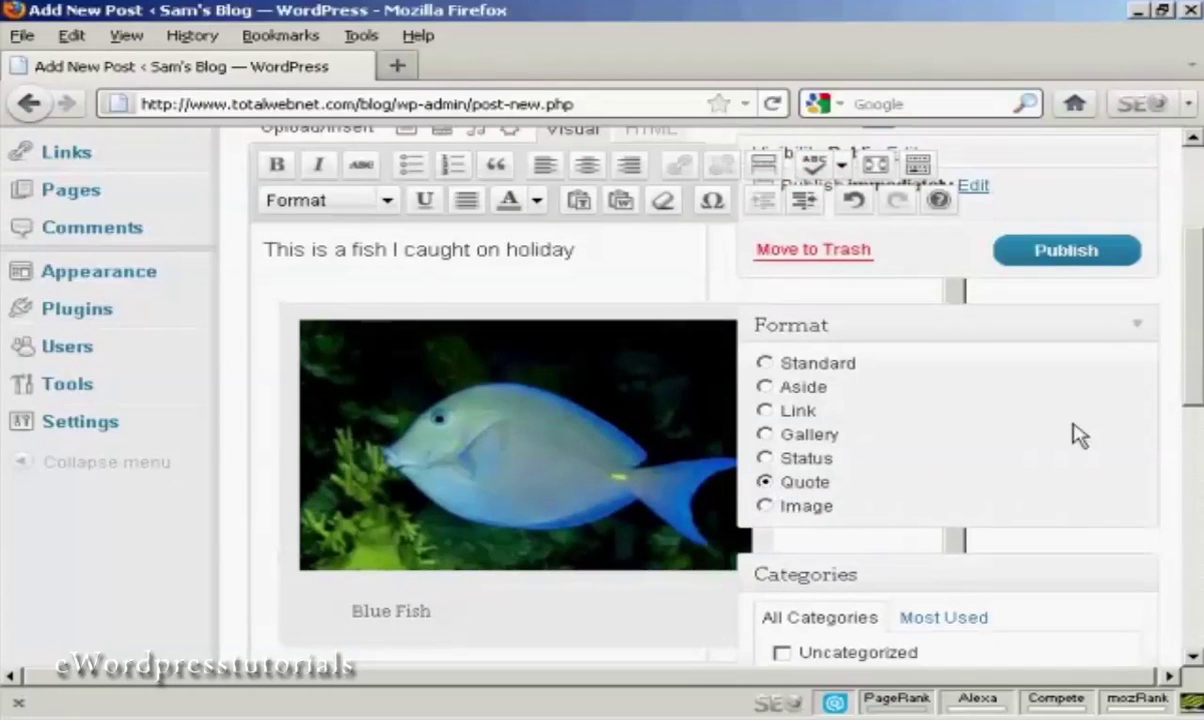
{"action": "scroll", "coordinate": [1143, 292], "scroll_direction": "up", "scroll_amount": 3}
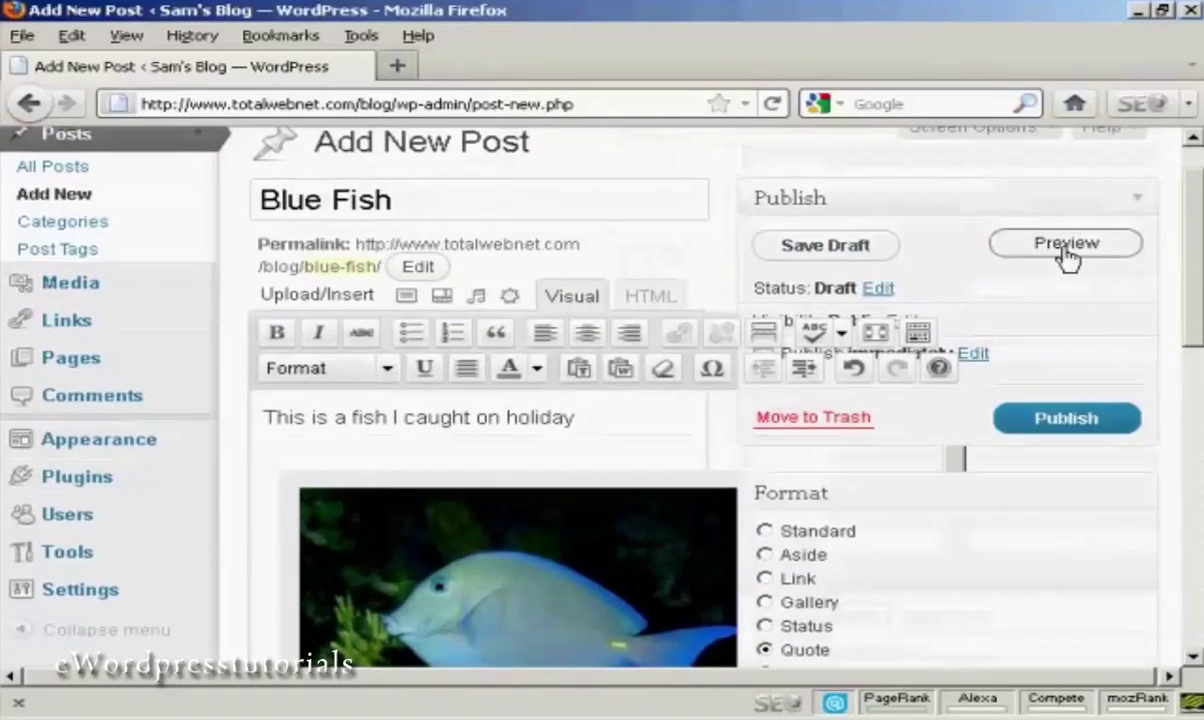
{"action": "left_click", "coordinate": [1066, 246]}
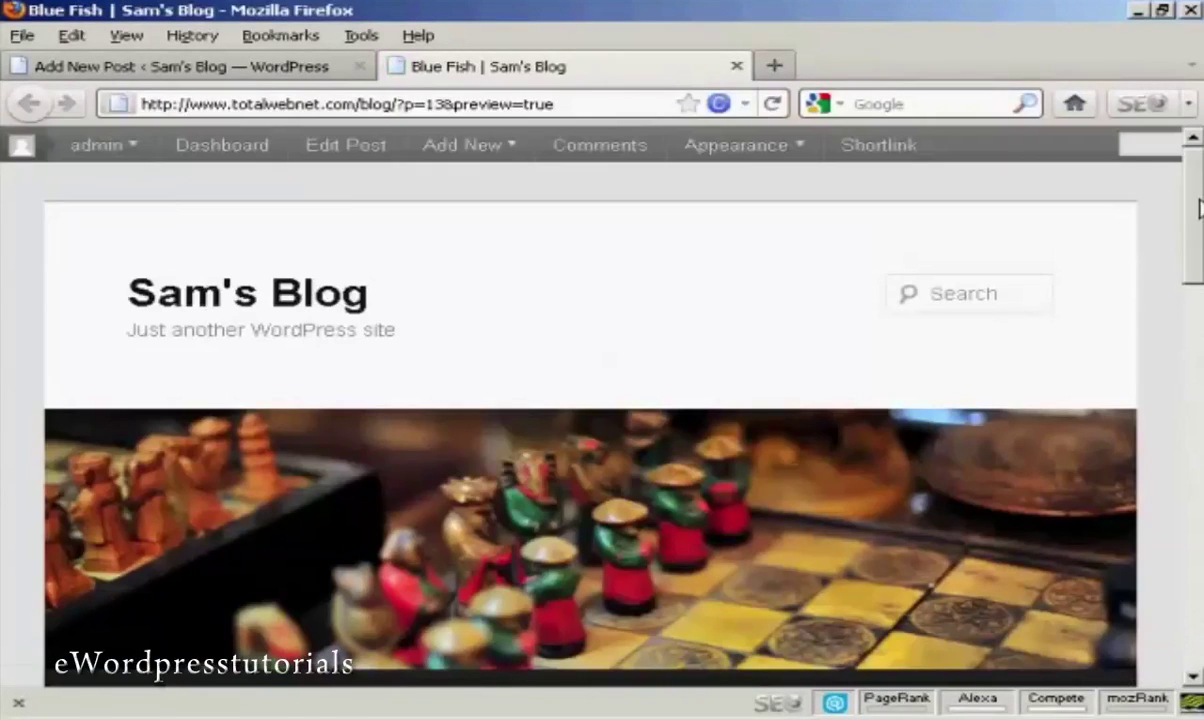
{"action": "scroll", "coordinate": [1199, 232], "scroll_direction": "down", "scroll_amount": 1}
{"action": "mouse_move", "coordinate": [1199, 232]}
{"action": "left_mouse_down"}
{"action": "mouse_move", "coordinate": [1199, 413]}
{"action": "mouse_move", "coordinate": [1194, 224]}
{"action": "left_mouse_up"}
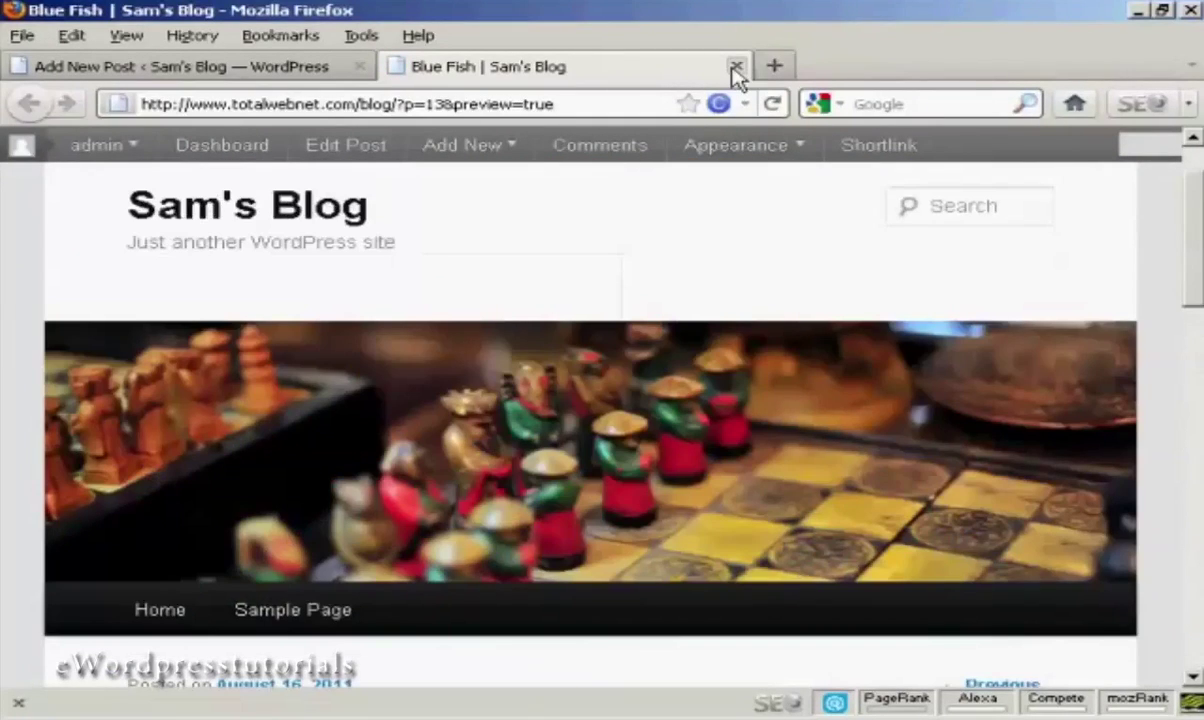
{"action": "left_click", "coordinate": [735, 67]}
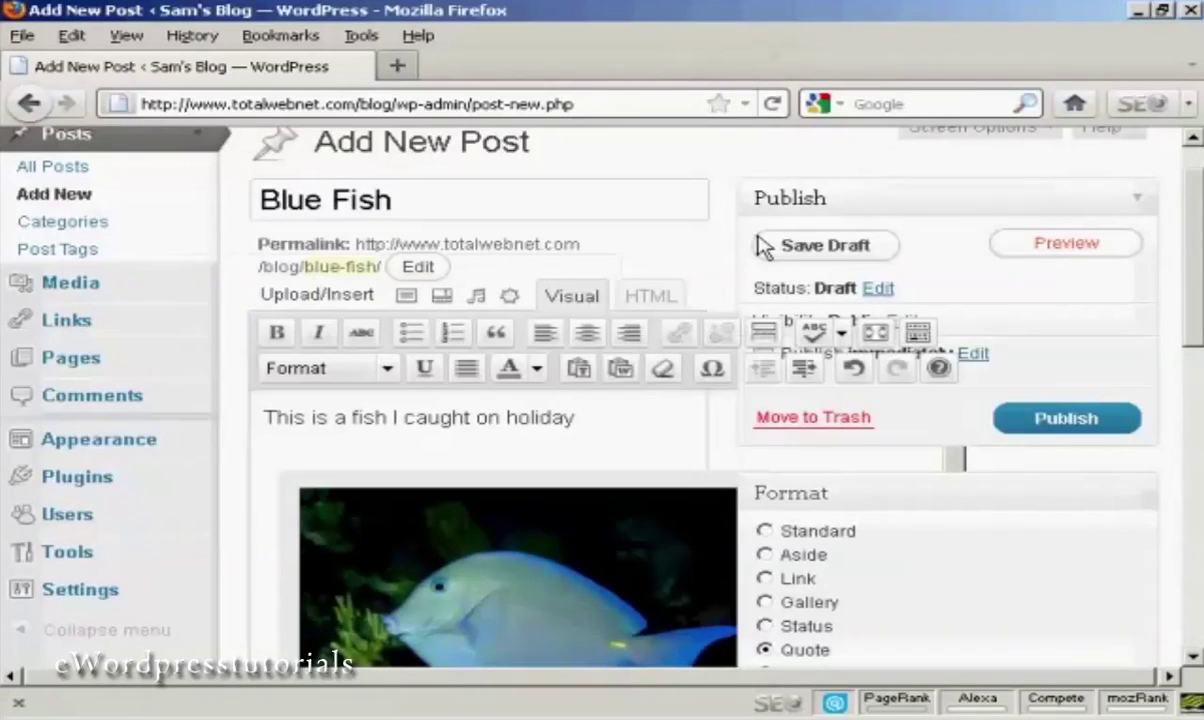
{"action": "left_click", "coordinate": [1066, 420]}
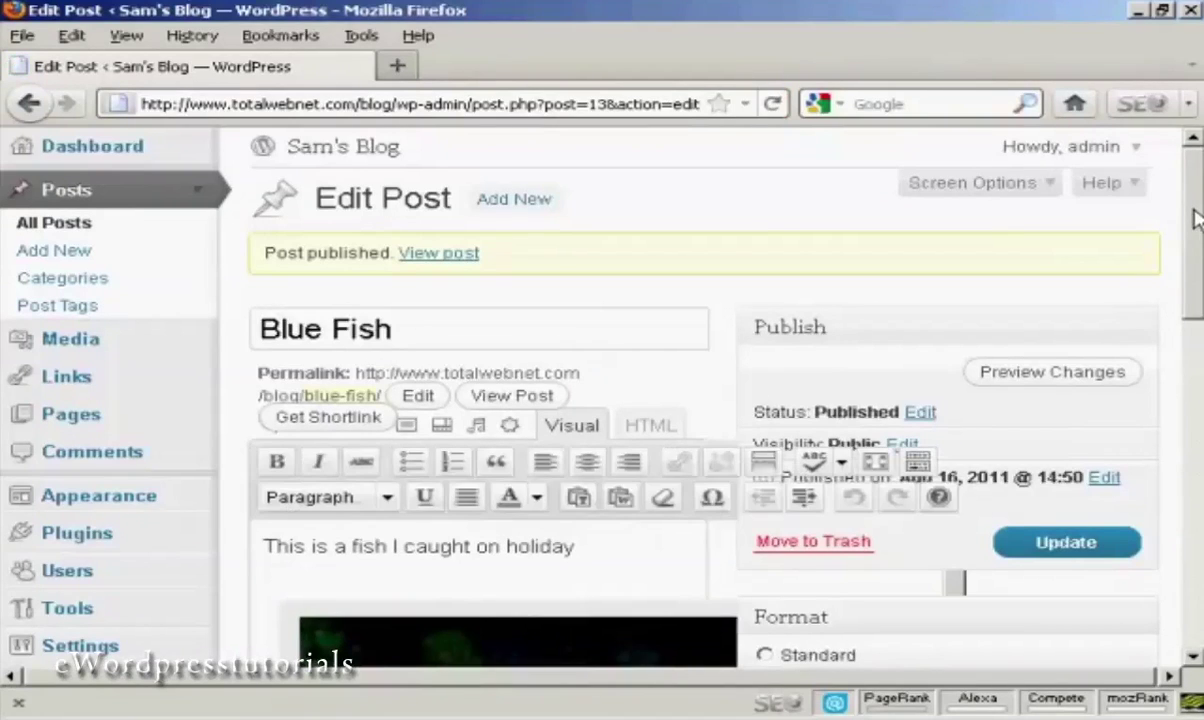
- Change the published post's format to Image and save the update
{"action": "scroll", "coordinate": [1196, 318], "scroll_direction": "down", "scroll_amount": 3}
{"action": "scroll", "coordinate": [1196, 318], "scroll_direction": "down", "scroll_amount": 3}
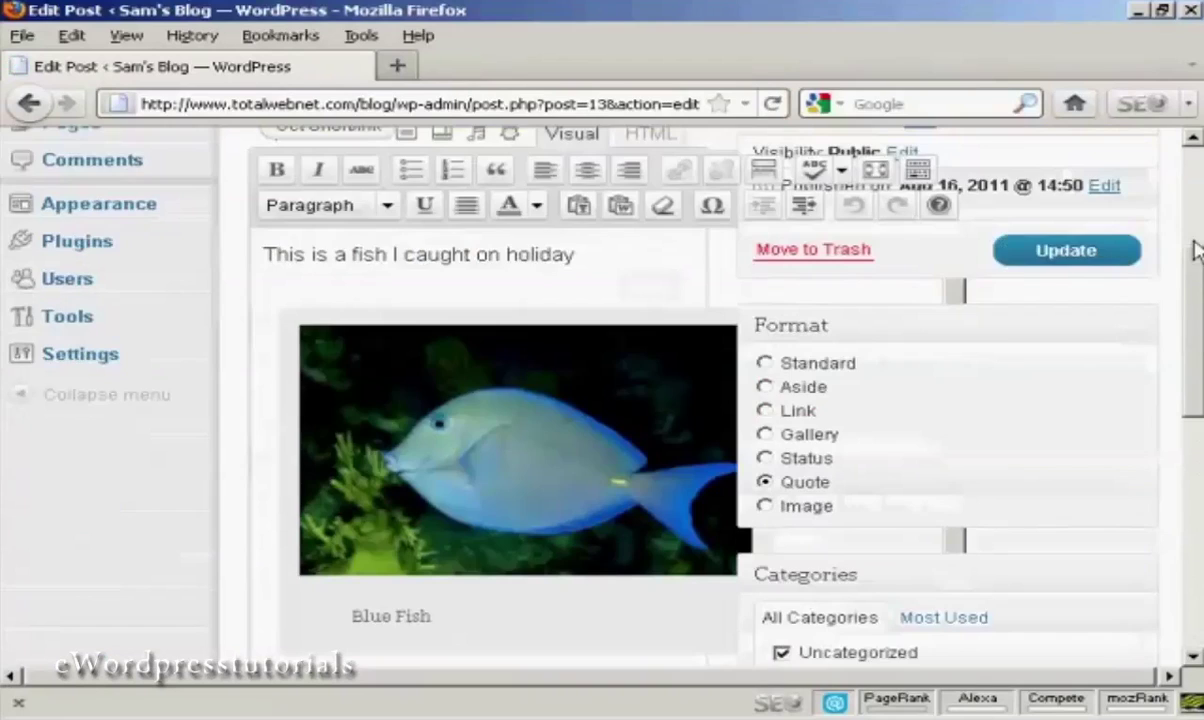
{"action": "scroll", "coordinate": [1196, 310], "scroll_direction": "up", "scroll_amount": 5}
{"action": "scroll", "coordinate": [1196, 300], "scroll_direction": "down", "scroll_amount": 3}
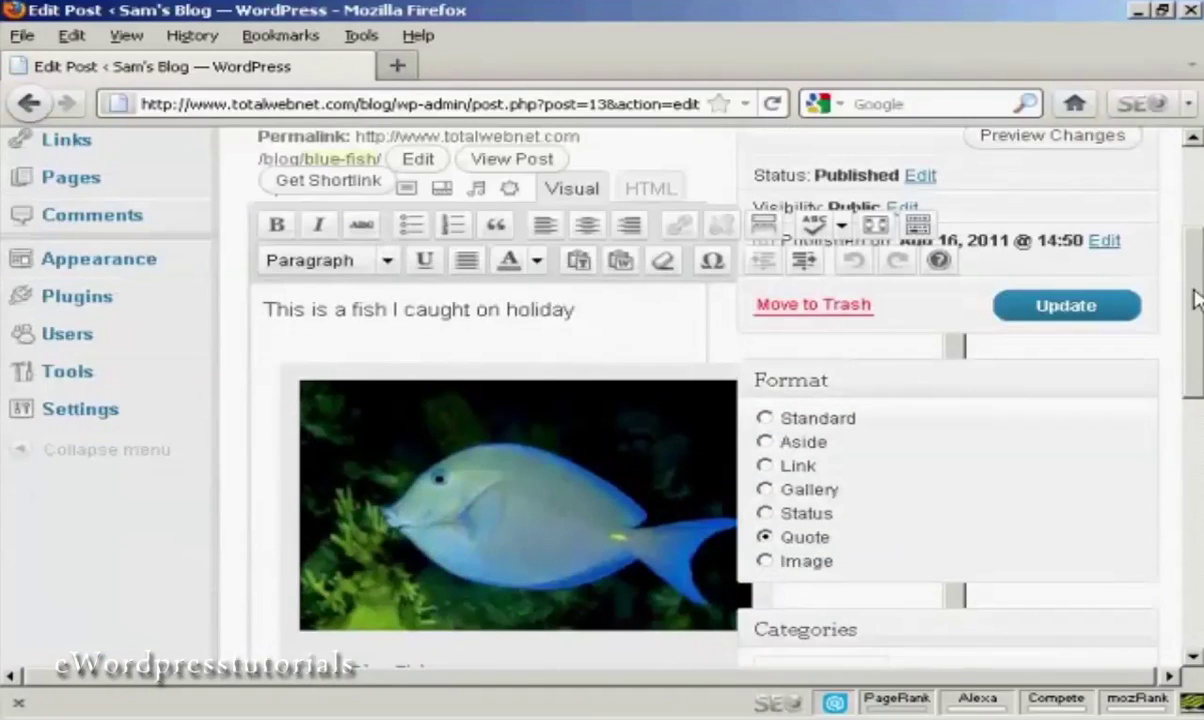
{"action": "left_click", "coordinate": [764, 561]}
{"action": "left_click", "coordinate": [1066, 305]}
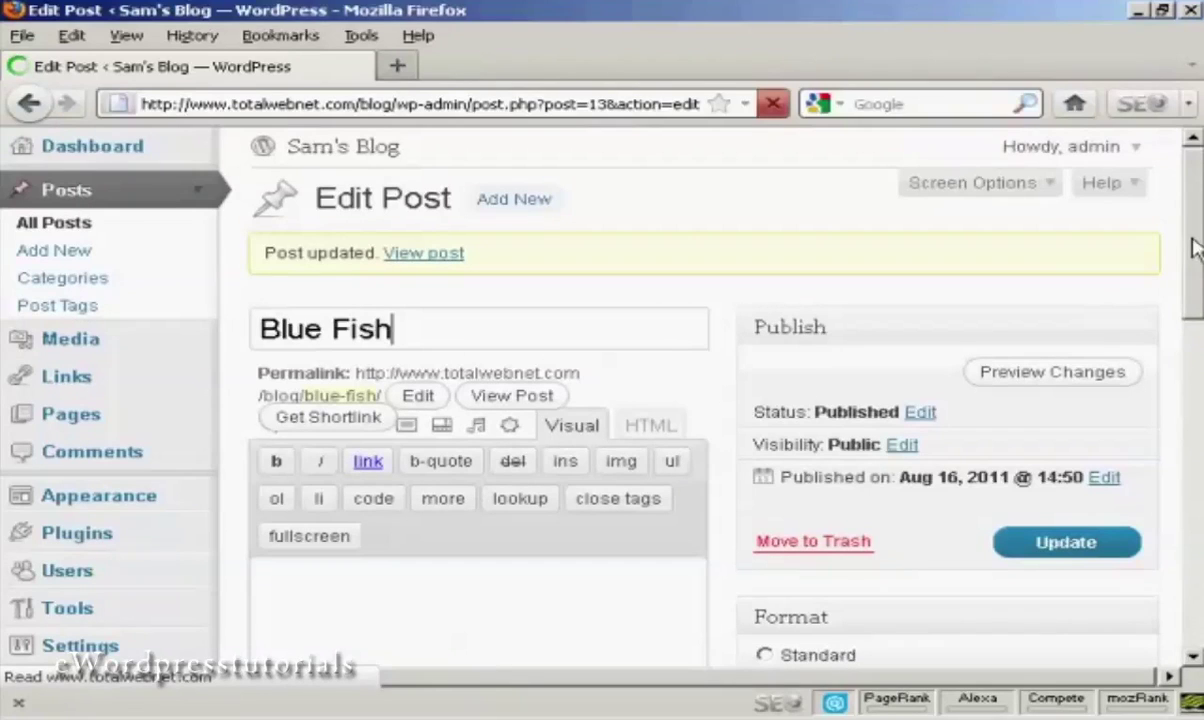
{"action": "left_click_drag", "start_coordinate": [1195, 233], "coordinate": [1195, 264]}
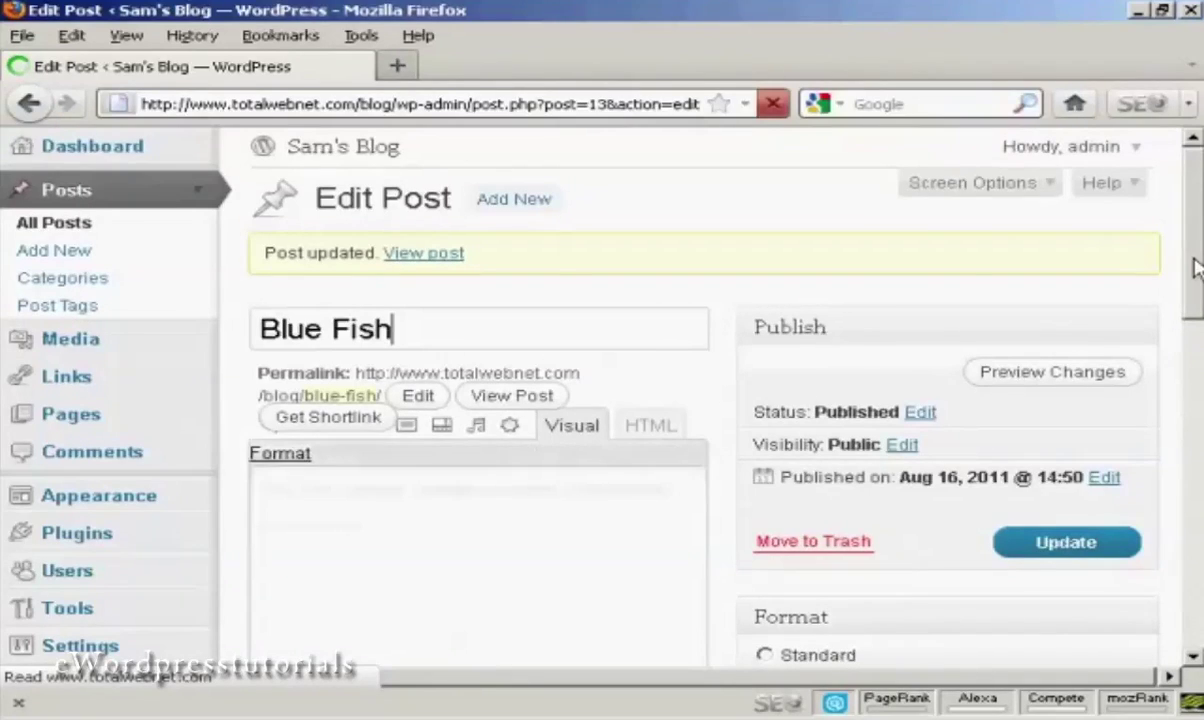
{"action": "scroll", "coordinate": [1195, 268], "scroll_direction": "up", "scroll_amount": 2}
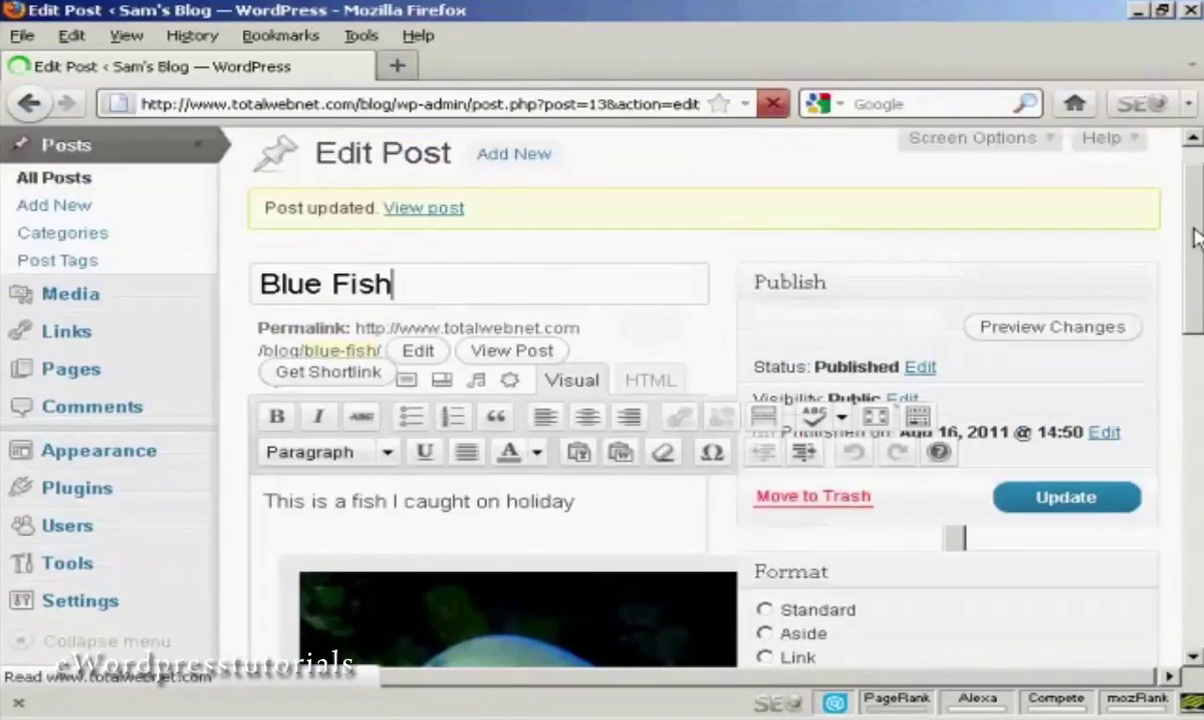
- Open the live Blue Fish post via View post and scroll down to it
{"action": "left_click", "coordinate": [432, 254]}
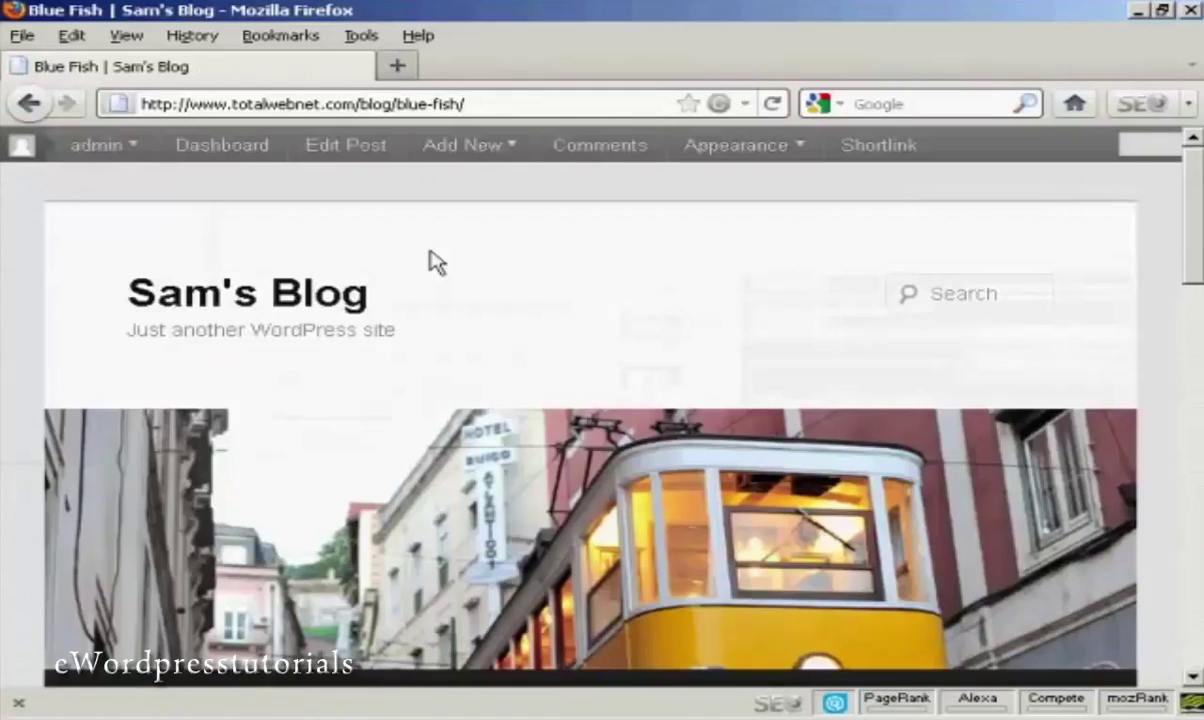
{"action": "left_click_drag", "start_coordinate": [1195, 220], "coordinate": [1200, 392]}
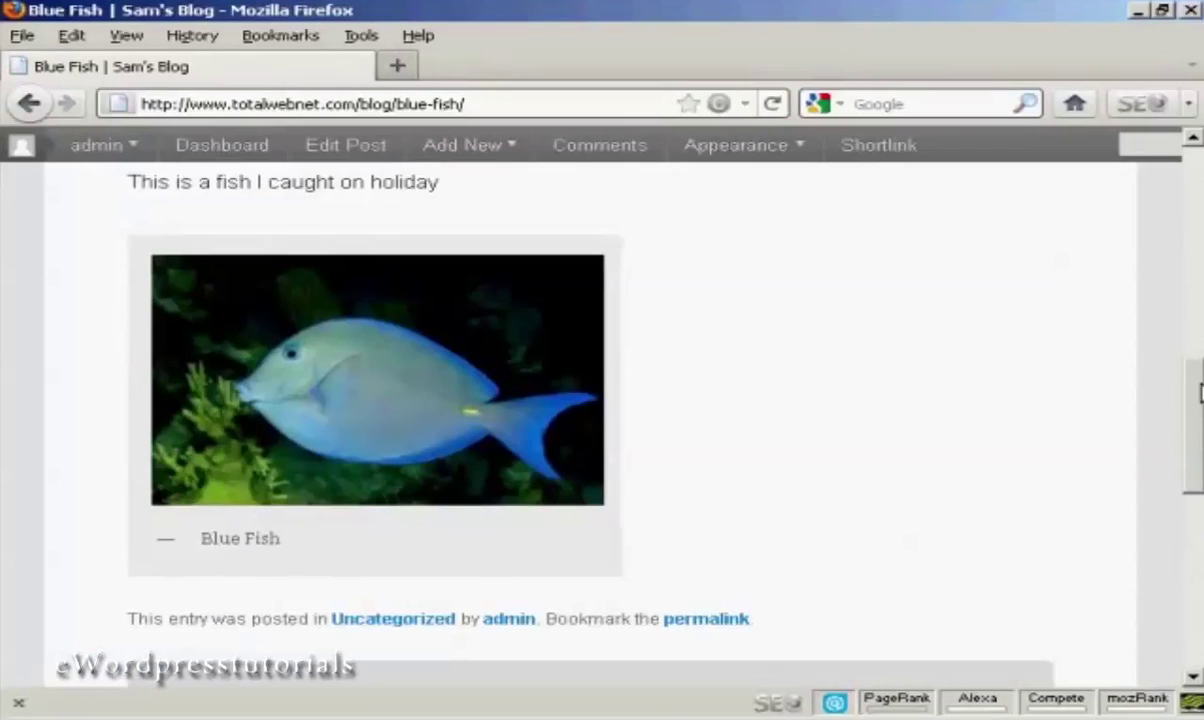